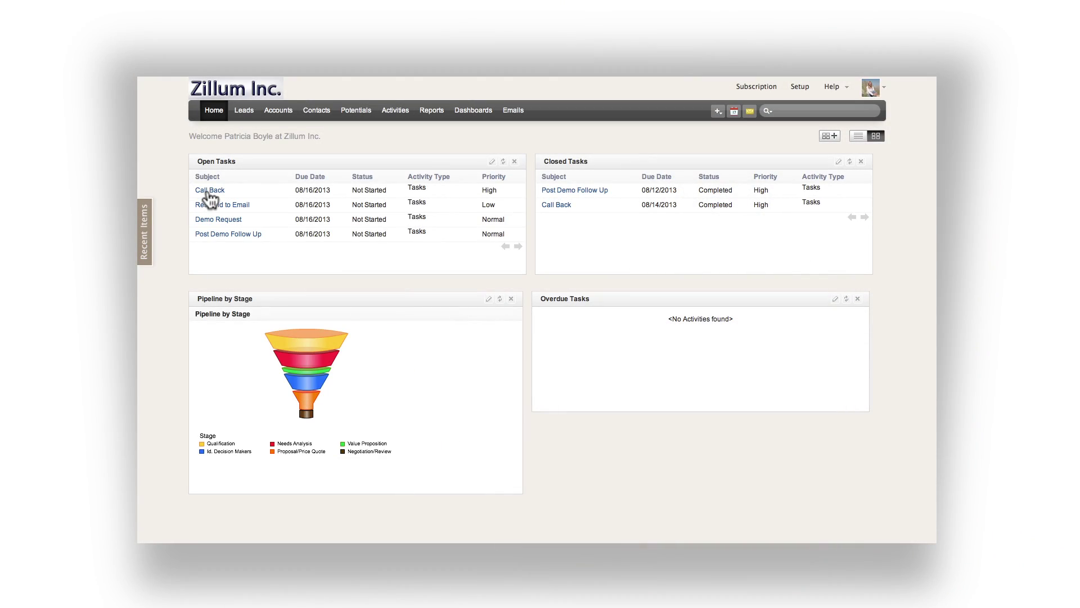
Step: From the Call Back task, set the Zillum Inc.- Product A potential's stage to Closed Won
{"action": "left_click", "coordinate": [209, 191]}
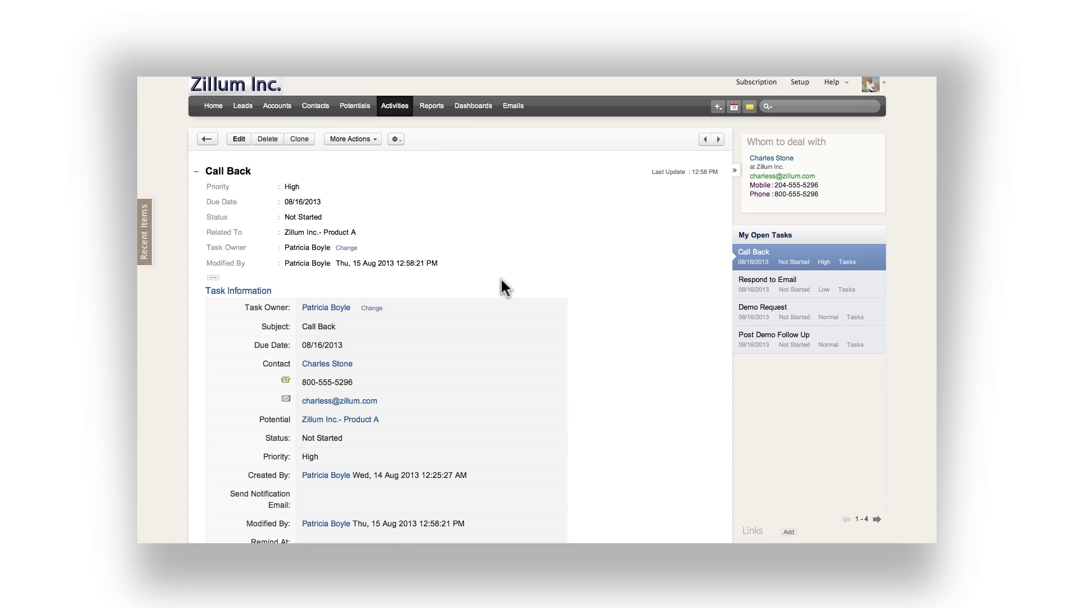
{"action": "scroll", "coordinate": [501, 277], "scroll_direction": "down", "scroll_amount": 1}
{"action": "scroll", "coordinate": [521, 278], "scroll_direction": "down", "scroll_amount": 1}
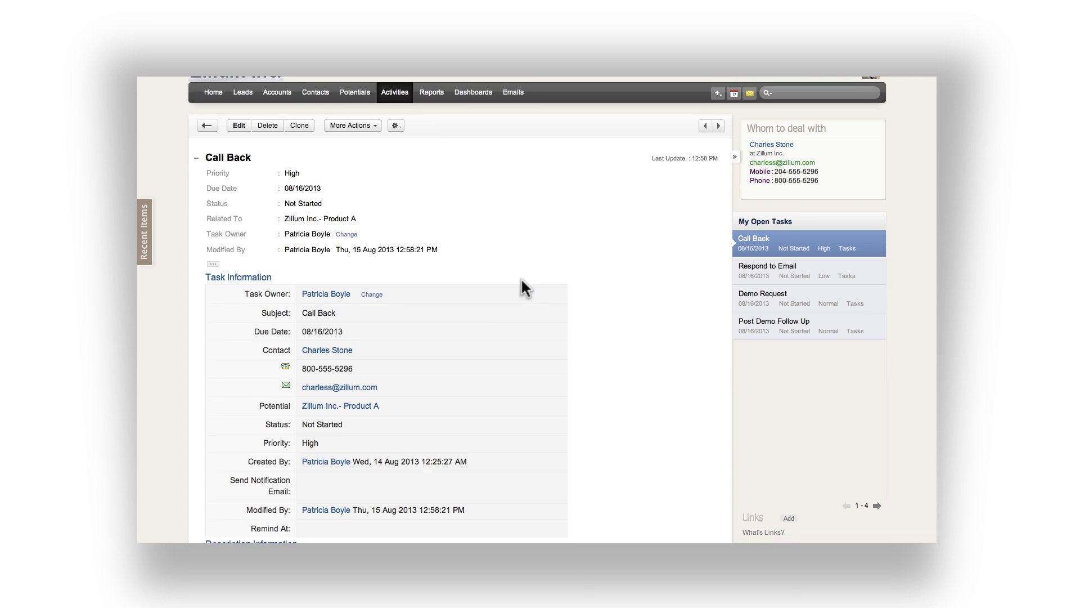
{"action": "scroll", "coordinate": [521, 278], "scroll_direction": "down", "scroll_amount": 1}
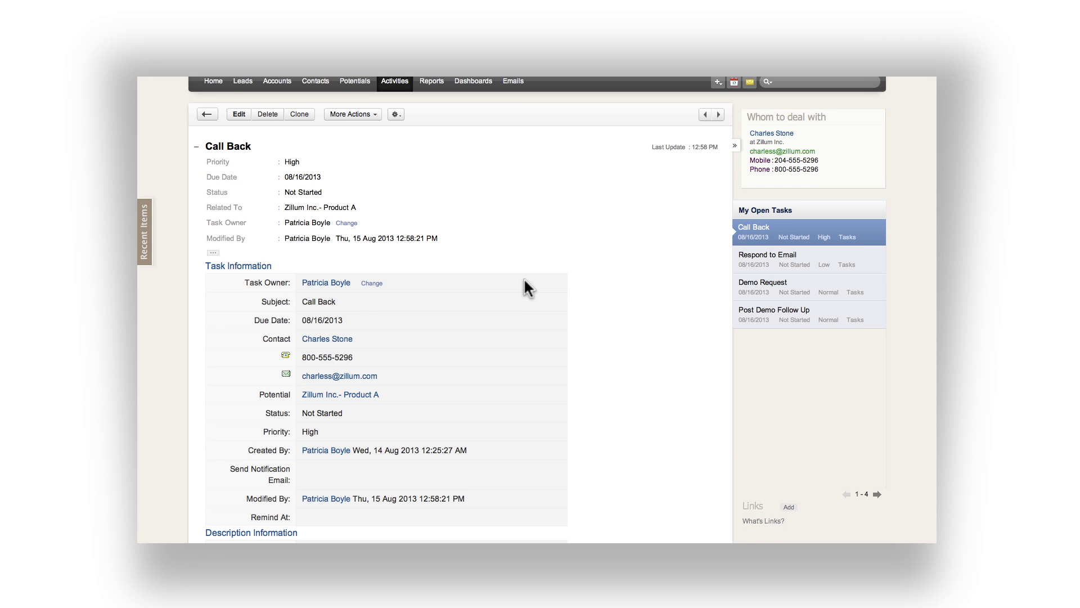
{"action": "scroll", "coordinate": [524, 277], "scroll_direction": "down", "scroll_amount": 1}
{"action": "scroll", "coordinate": [524, 277], "scroll_direction": "down", "scroll_amount": 1}
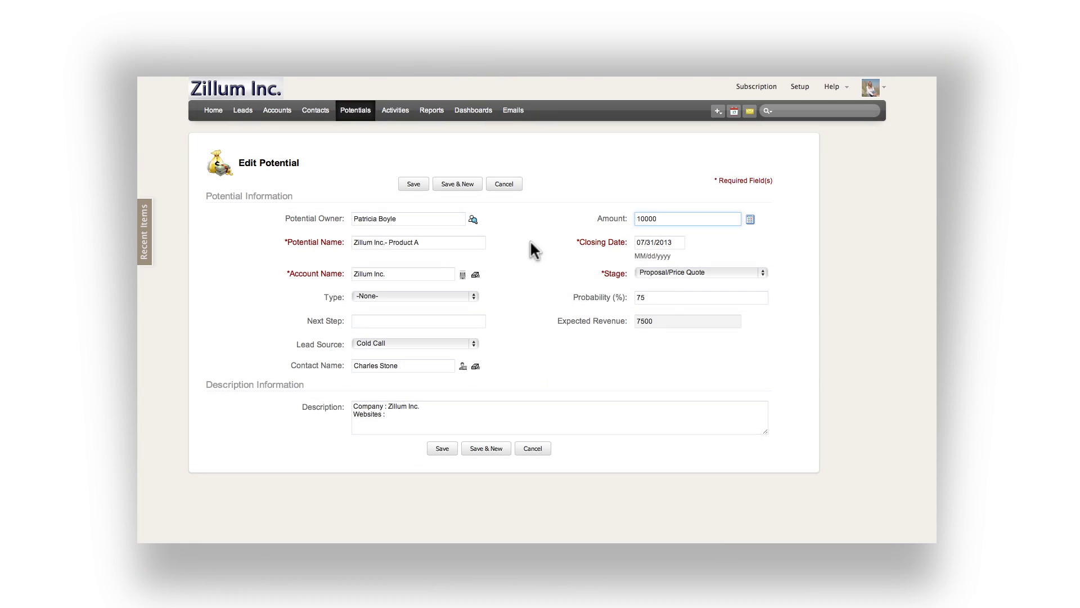
{"action": "left_click", "coordinate": [655, 269]}
{"action": "left_click", "coordinate": [666, 291]}
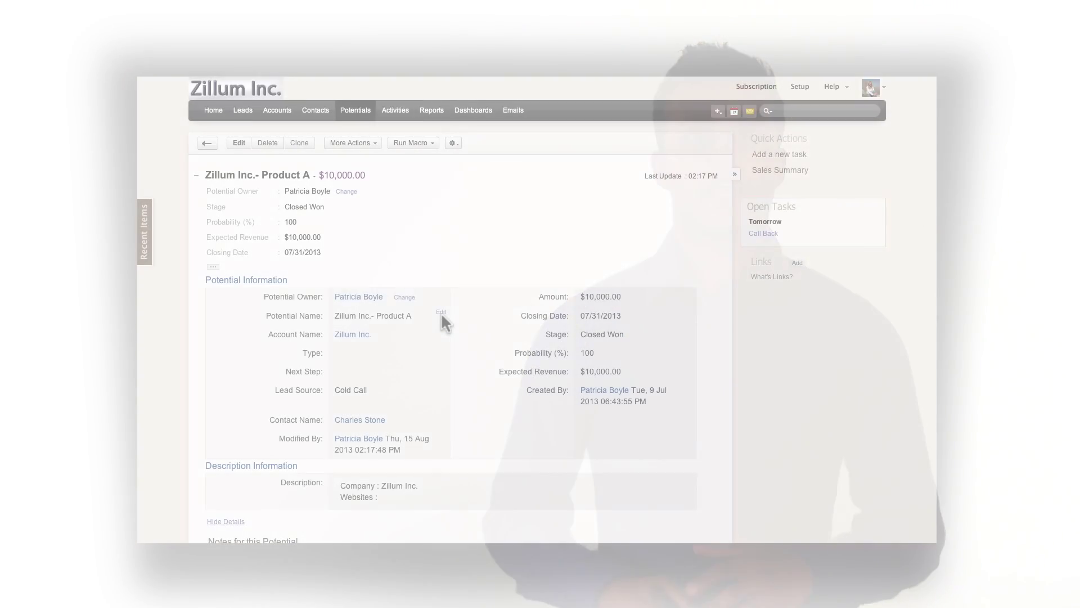
Step: Add the note 'Called customer and closed the deal' to the potential
{"action": "scroll", "coordinate": [442, 315], "scroll_direction": "down", "scroll_amount": 2}
{"action": "left_click", "coordinate": [353, 410]}
{"action": "type", "text": "Called cust"}
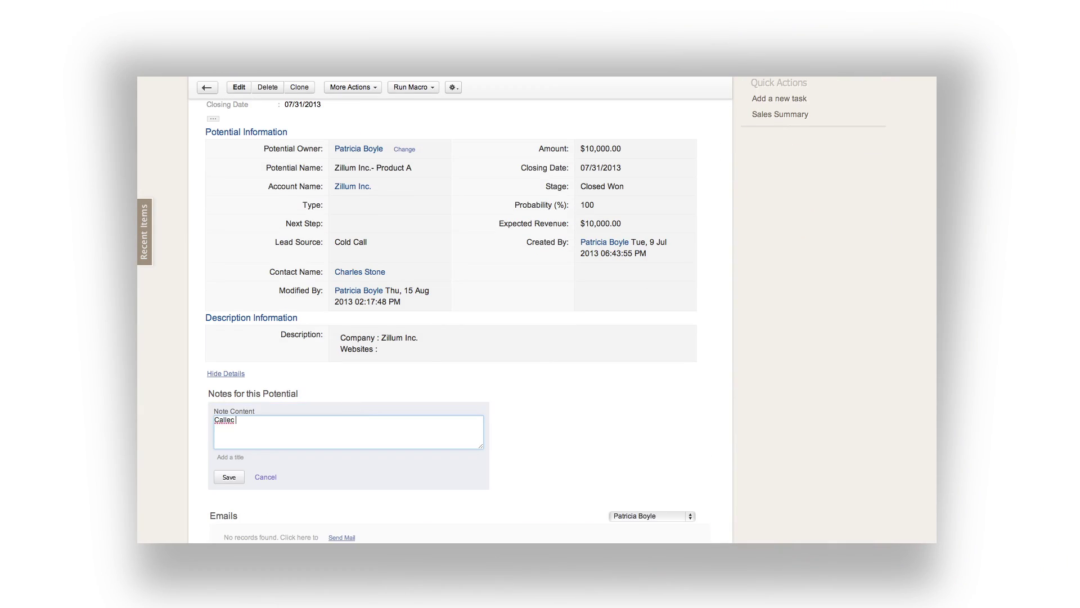
{"action": "type", "text": "omer and closed the deal."}
{"action": "left_click", "coordinate": [229, 476]}
Step: Write an email to the contact with subject 'Thank you!', greeting them by name and saying 'Thank you for your purchase!'
{"action": "scroll", "coordinate": [390, 335], "scroll_direction": "down", "scroll_amount": 8}
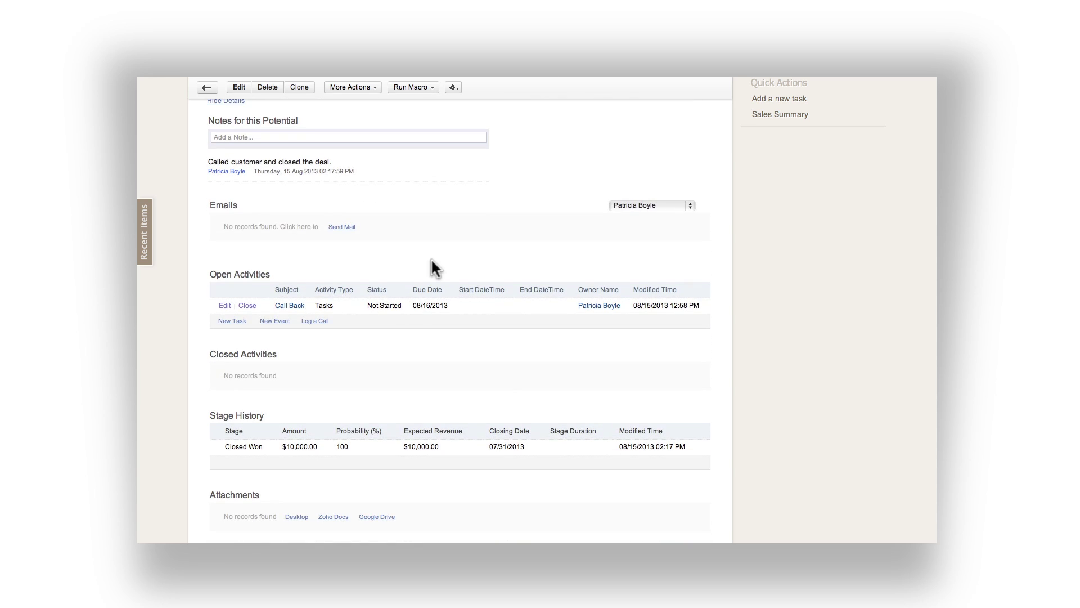
{"action": "left_click", "coordinate": [342, 227]}
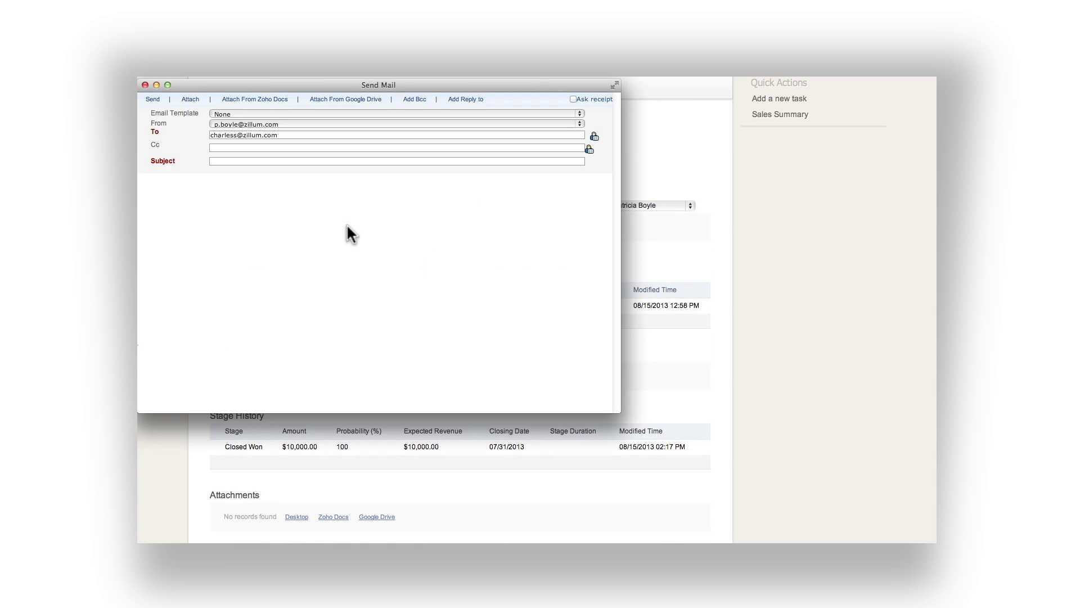
{"action": "left_click", "coordinate": [303, 162]}
{"action": "type", "text": "Thank you!"}
{"action": "left_click", "coordinate": [168, 201]}
{"action": "type", "text": "Hello Charles,"}
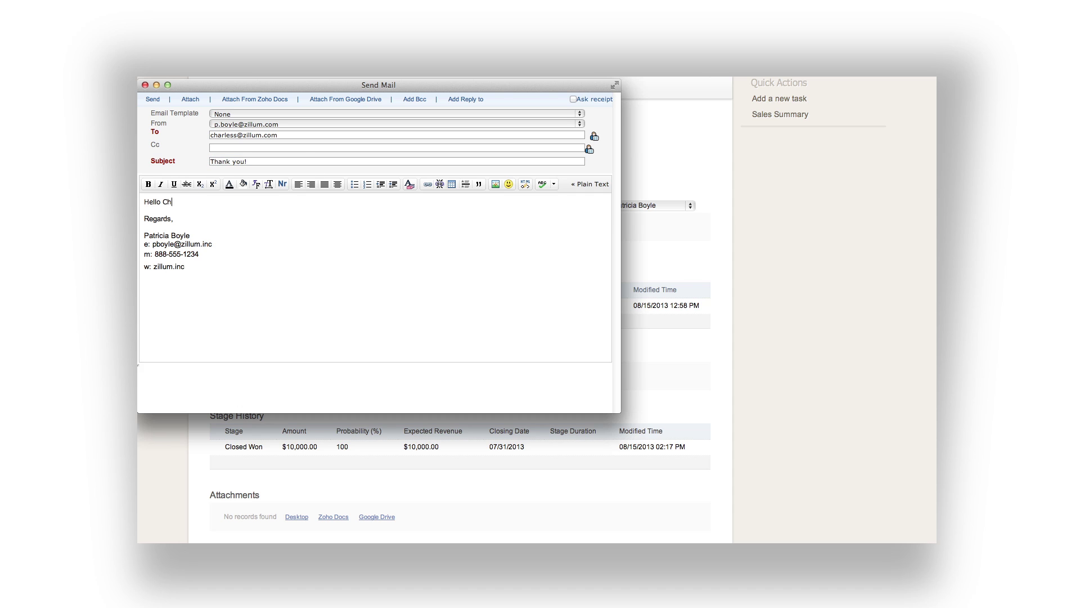
{"action": "key", "text": "Return"}
{"action": "key", "text": "Return"}
{"action": "type", "text": "Thank you for your purchase!"}
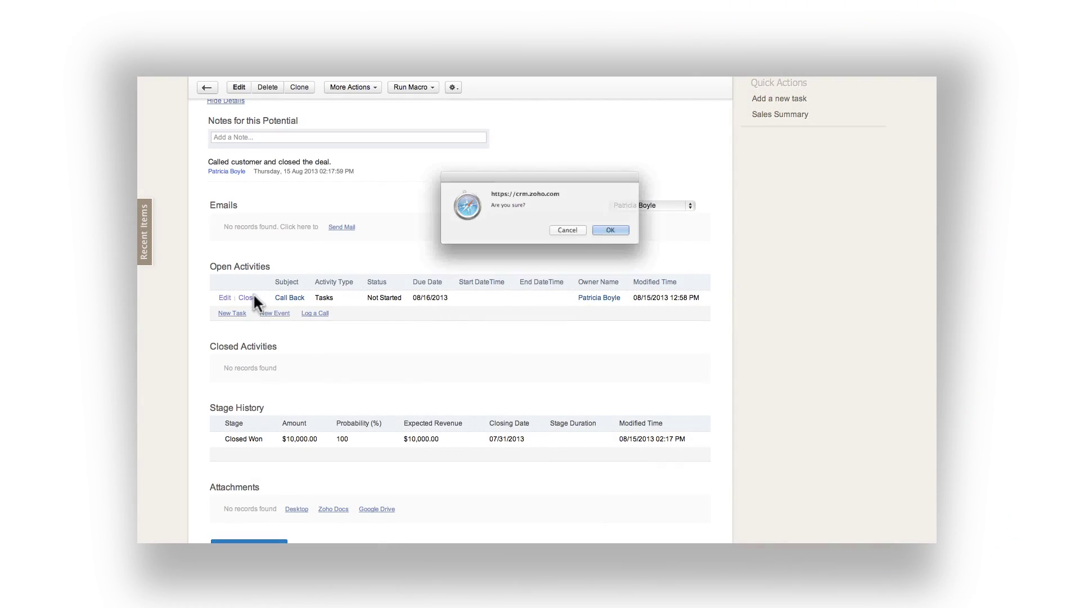
Step: Confirm closing the Call Back task and scroll back up the page
{"action": "left_click", "coordinate": [623, 234]}
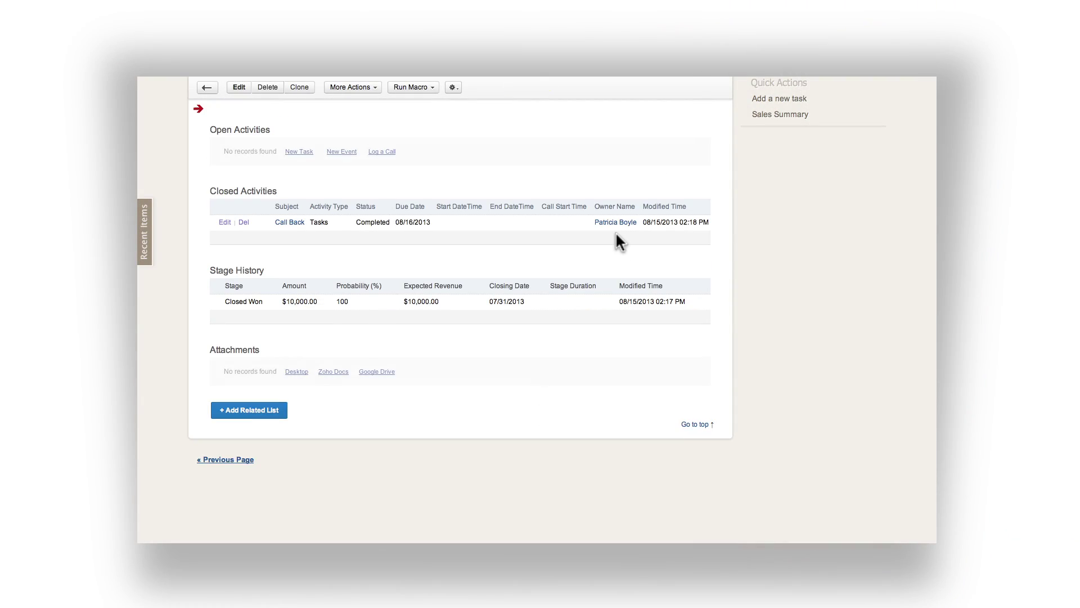
{"action": "scroll", "coordinate": [519, 217], "scroll_direction": "up", "scroll_amount": 15}
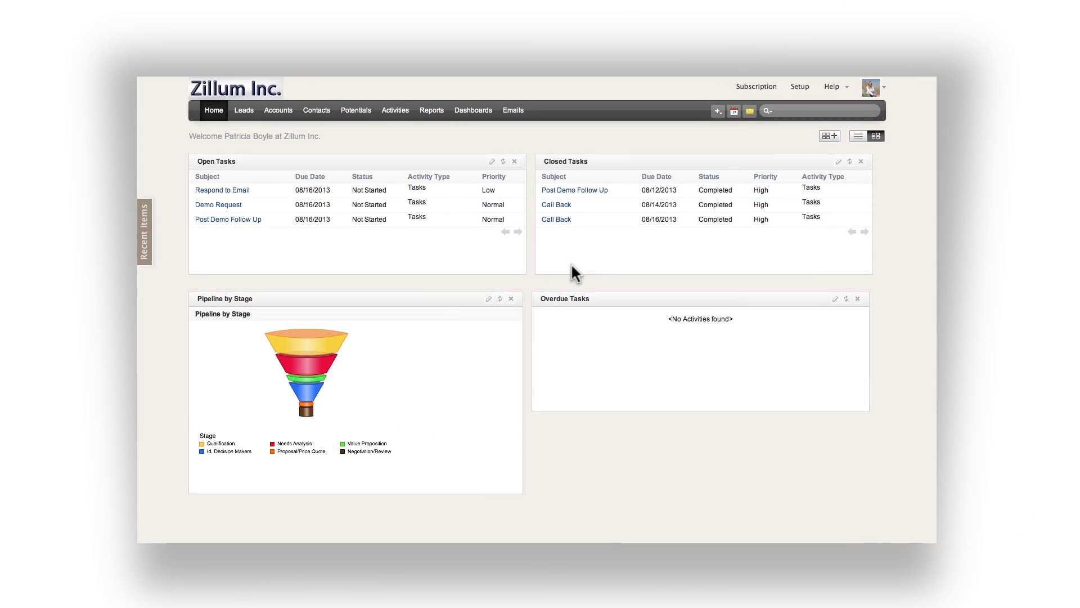
Step: Open the Ready to Purchase message and go to its sender's contact record
{"action": "left_click", "coordinate": [750, 112]}
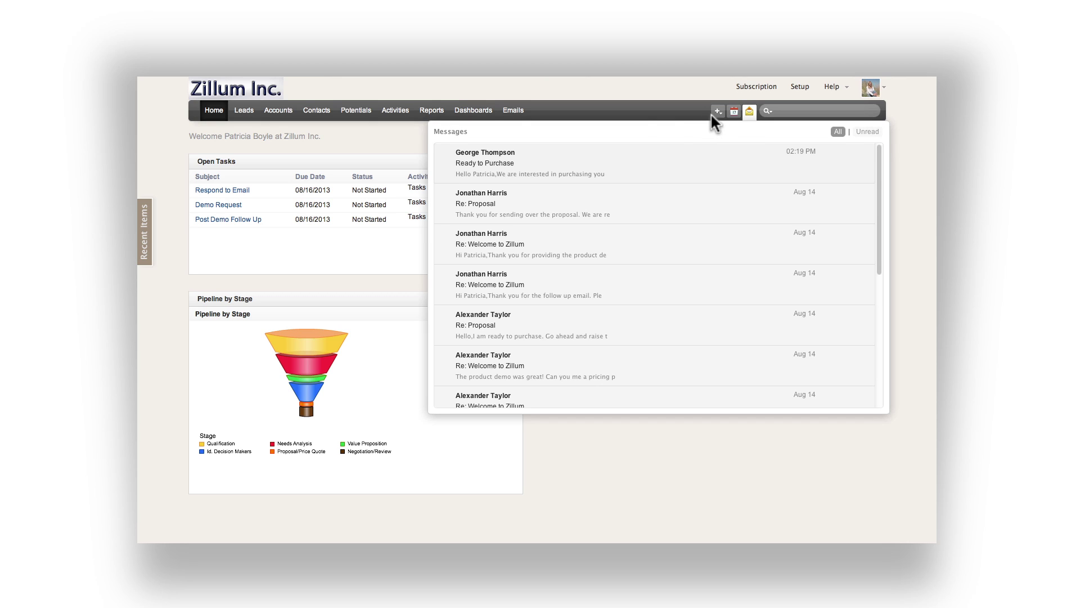
{"action": "left_click", "coordinate": [598, 162]}
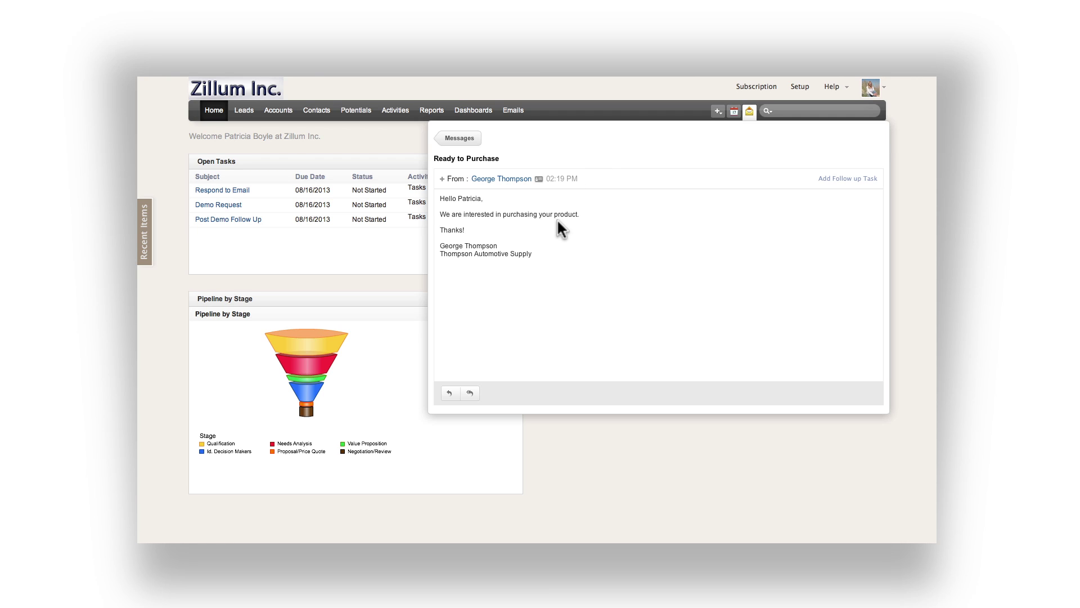
{"action": "mouse_move", "coordinate": [523, 183]}
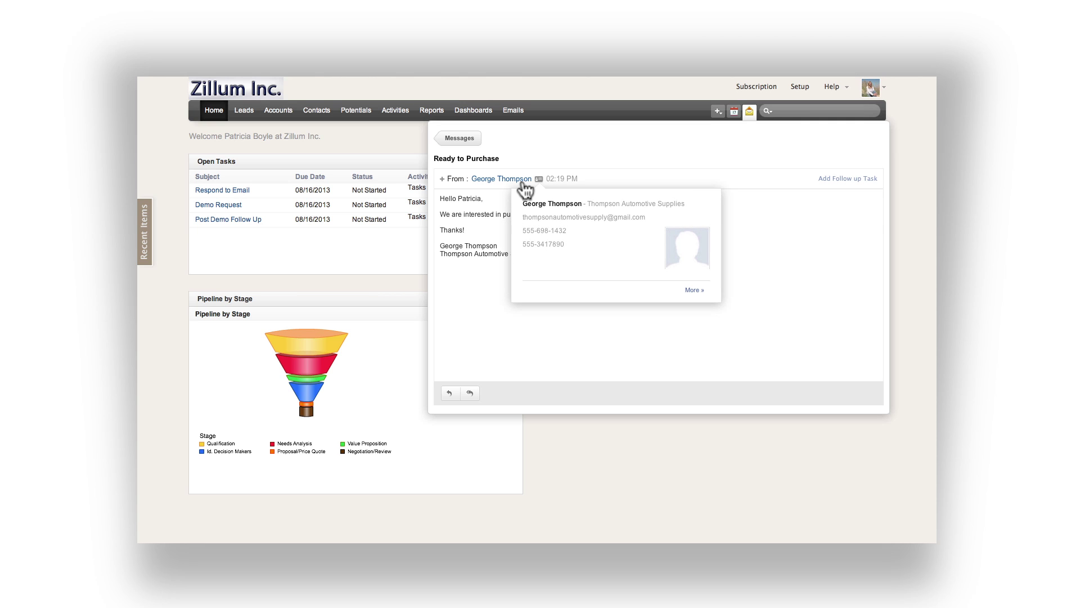
{"action": "left_click", "coordinate": [692, 291]}
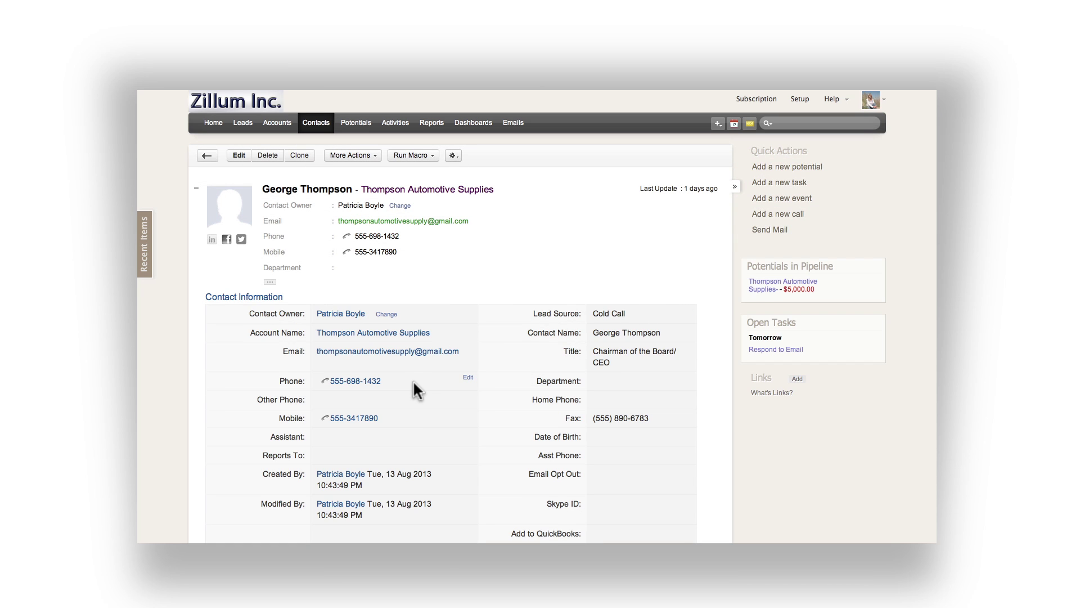
Step: Set the Thompson Automotive Supplies potential's stage to Closed Won and save it
{"action": "left_click", "coordinate": [756, 288]}
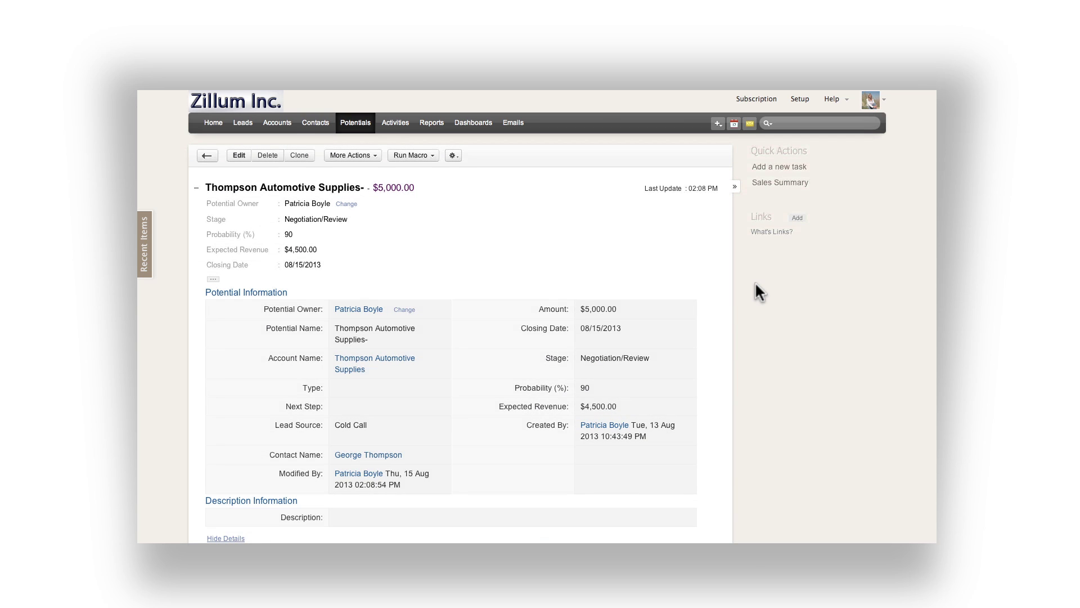
{"action": "left_click", "coordinate": [244, 153]}
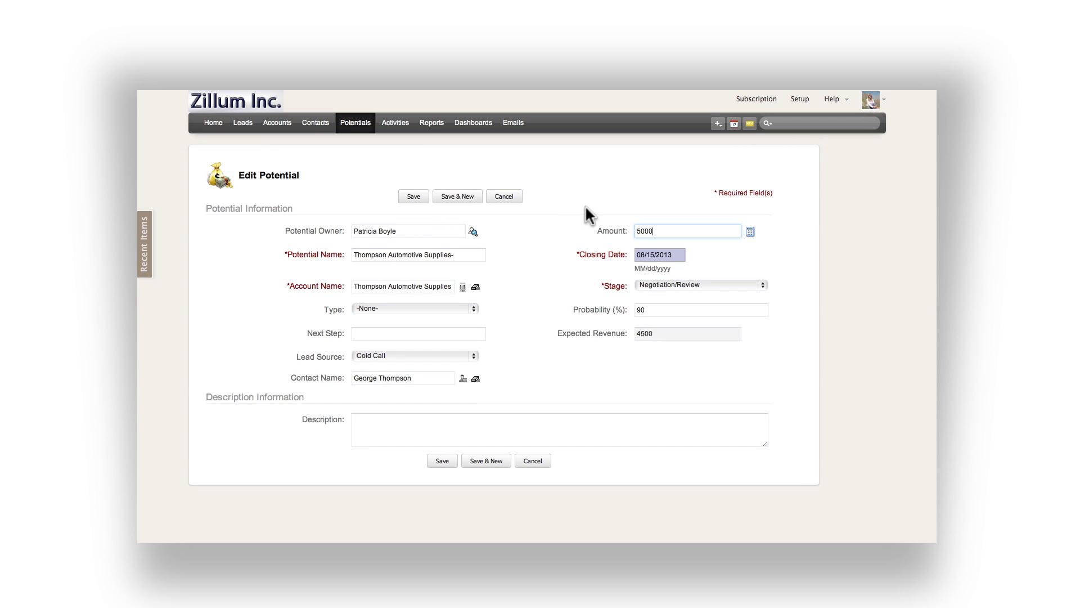
{"action": "left_click", "coordinate": [651, 285]}
{"action": "left_click", "coordinate": [652, 292]}
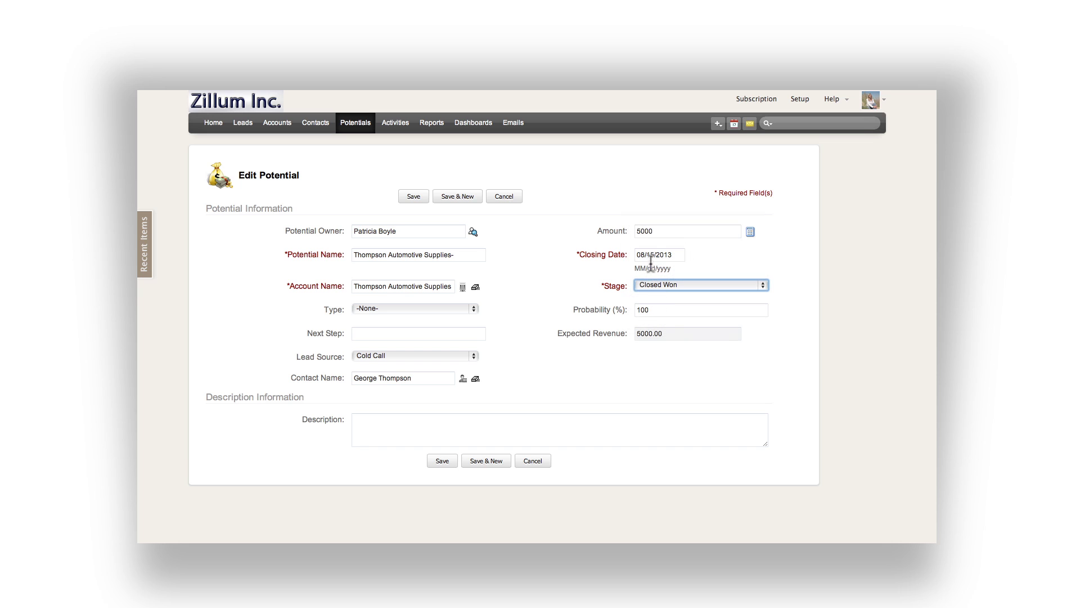
{"action": "left_click", "coordinate": [412, 196]}
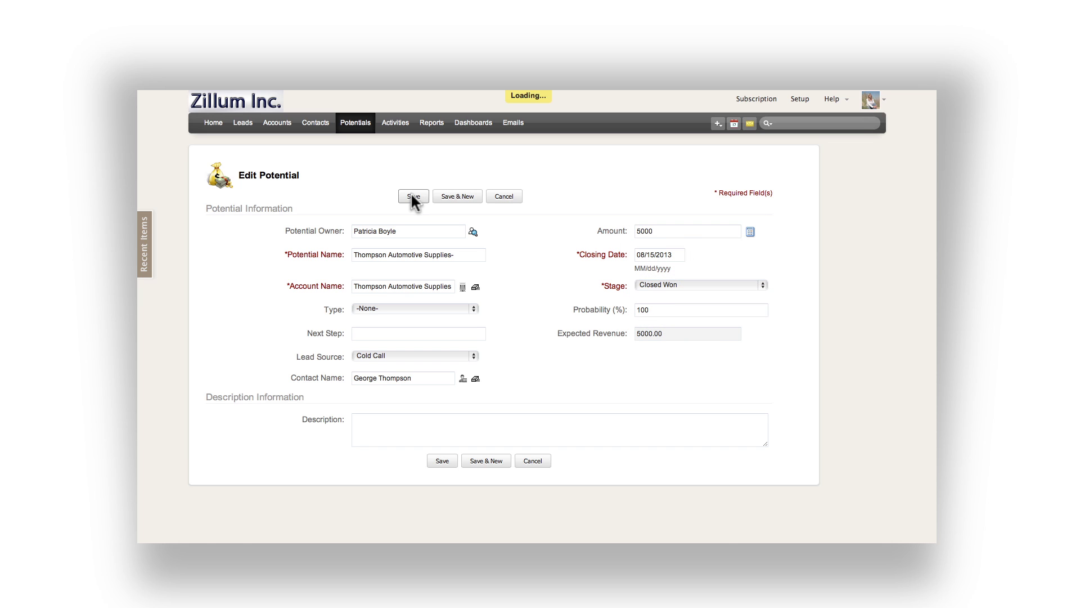
Step: Add the note 'Spoke with customer and closed the deal' and bring up the Activities task list
{"action": "scroll", "coordinate": [405, 261], "scroll_direction": "down", "scroll_amount": 3}
{"action": "left_click", "coordinate": [309, 394]}
{"action": "type", "text": "Spoke with customer and close"}
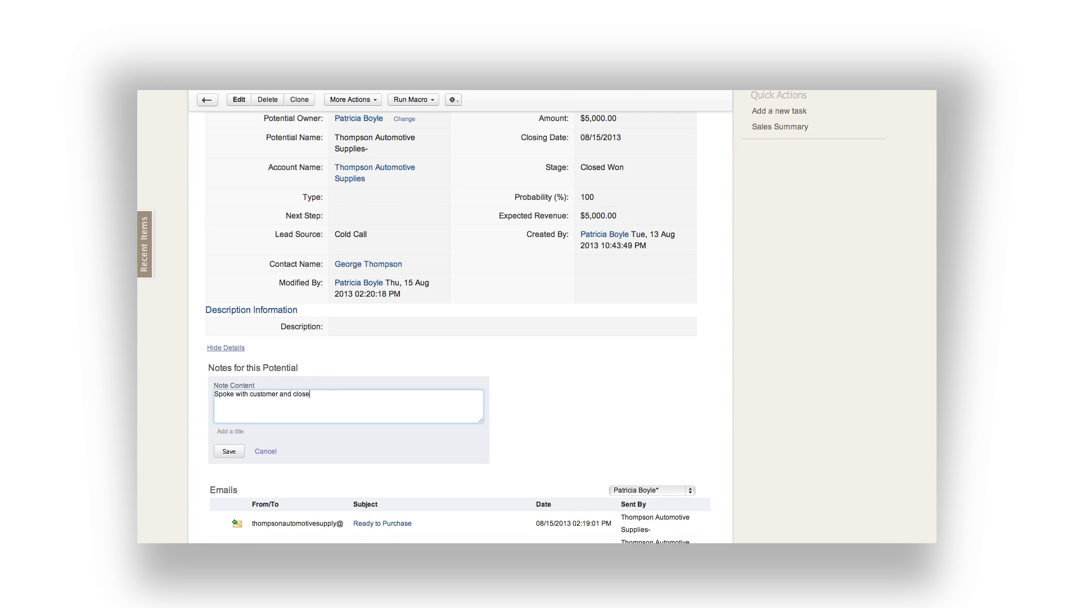
{"action": "type", "text": "d the deal"}
{"action": "key", "text": "Return"}
{"action": "scroll", "coordinate": [417, 410], "scroll_direction": "down", "scroll_amount": 5}
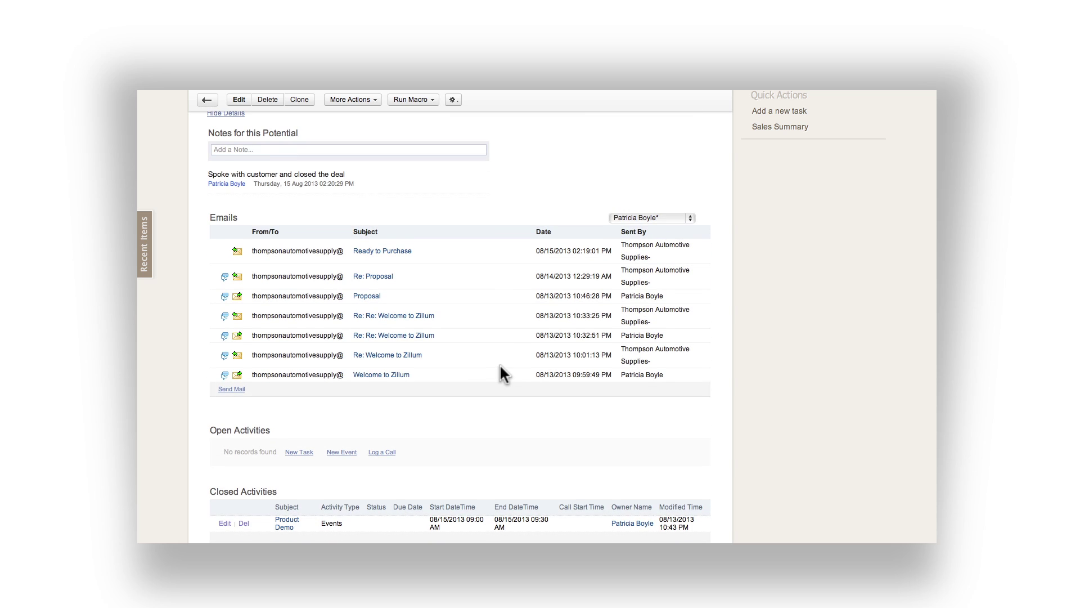
{"action": "scroll", "coordinate": [500, 364], "scroll_direction": "up", "scroll_amount": 10}
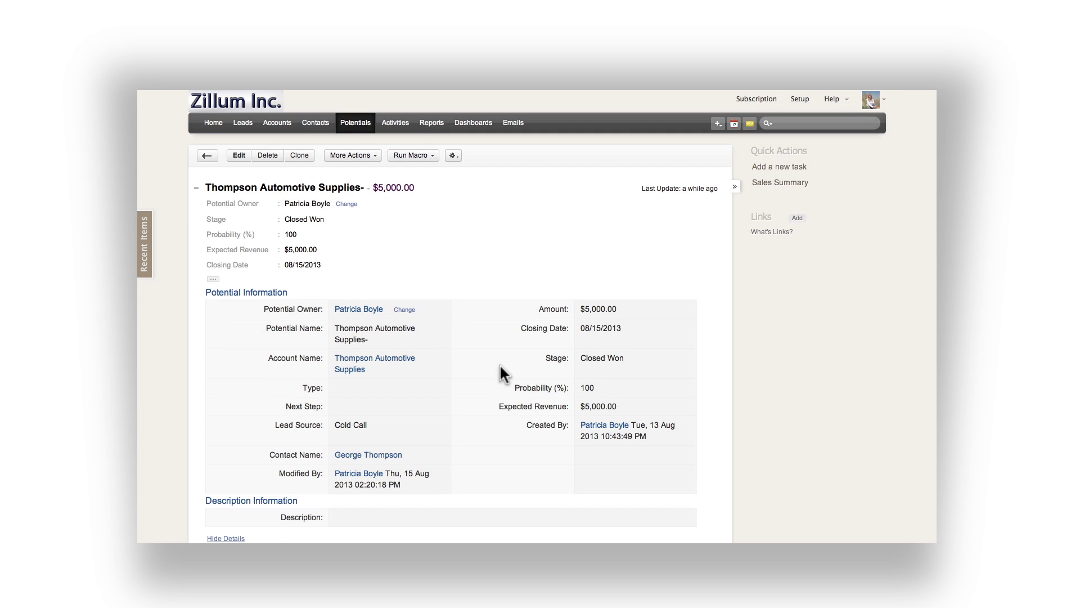
{"action": "left_click", "coordinate": [396, 123]}
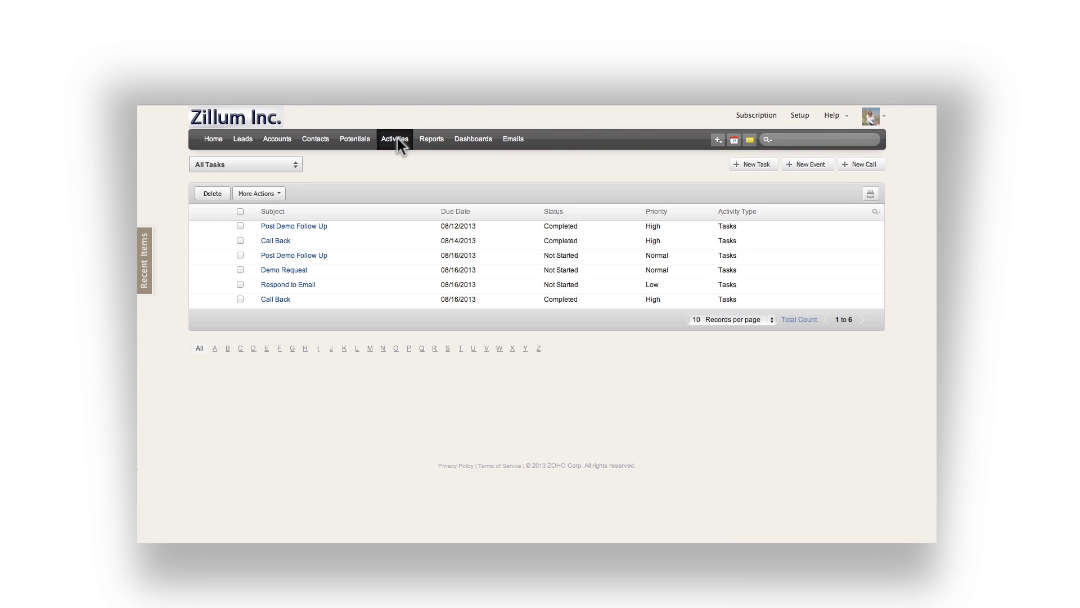
Step: Close the Respond to Email task and go back to the Home dashboard
{"action": "left_click", "coordinate": [219, 284]}
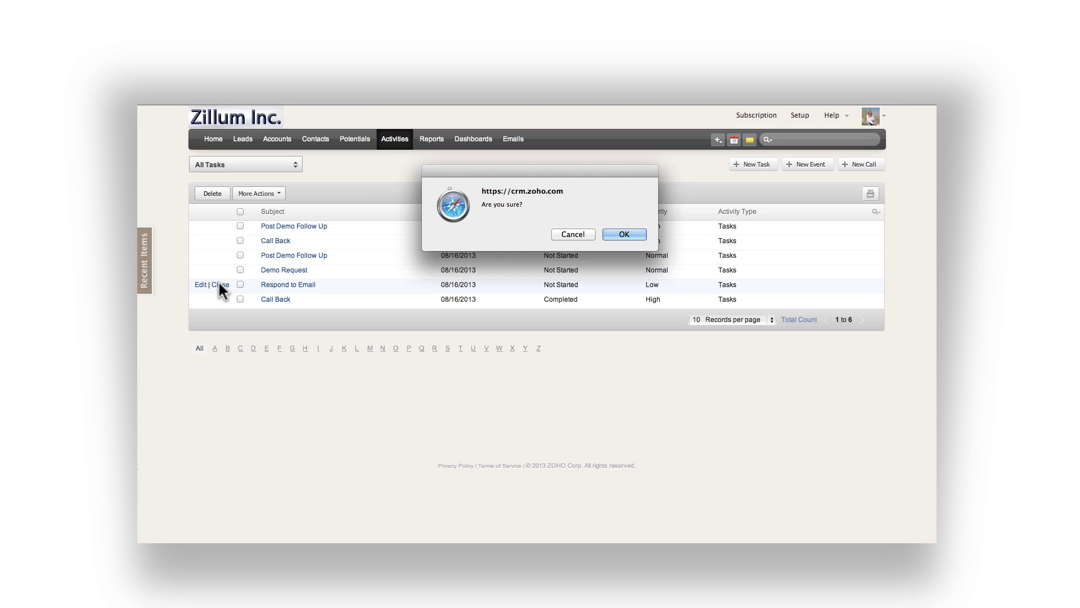
{"action": "key", "text": "Return"}
{"action": "left_click", "coordinate": [218, 140]}
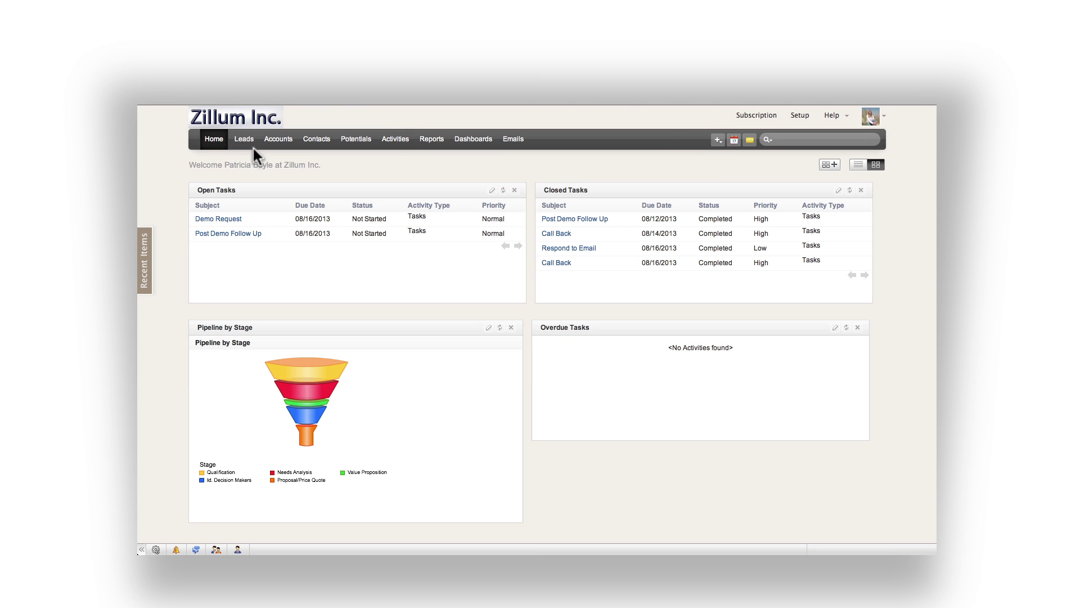
Step: Open the Demo Request task's linked lead and start a new event under its Open Activities
{"action": "left_click", "coordinate": [239, 220]}
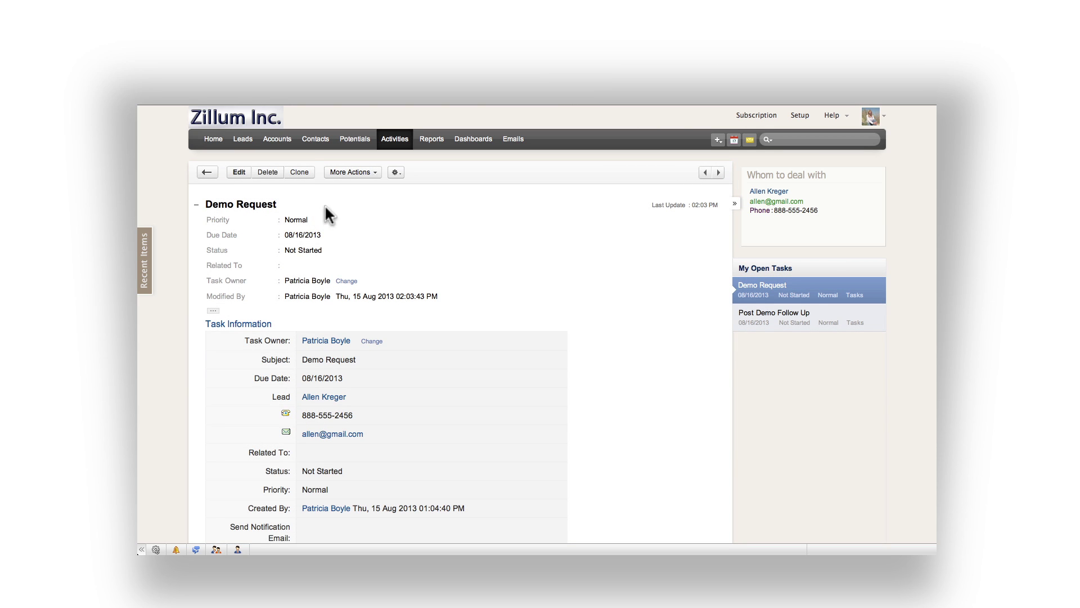
{"action": "left_click", "coordinate": [767, 191]}
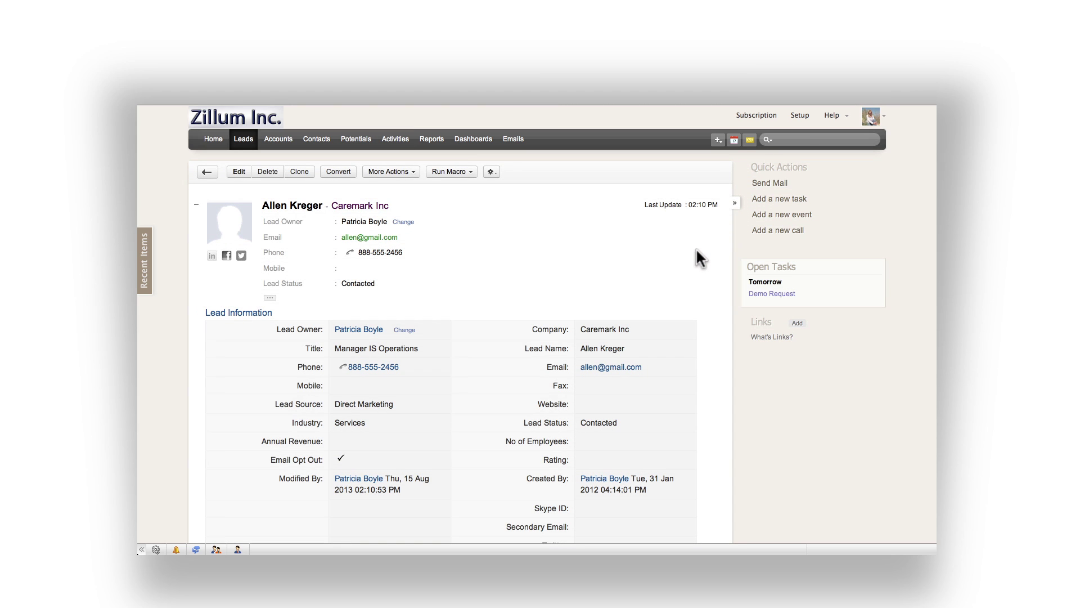
{"action": "scroll", "coordinate": [593, 262], "scroll_direction": "down", "scroll_amount": 10}
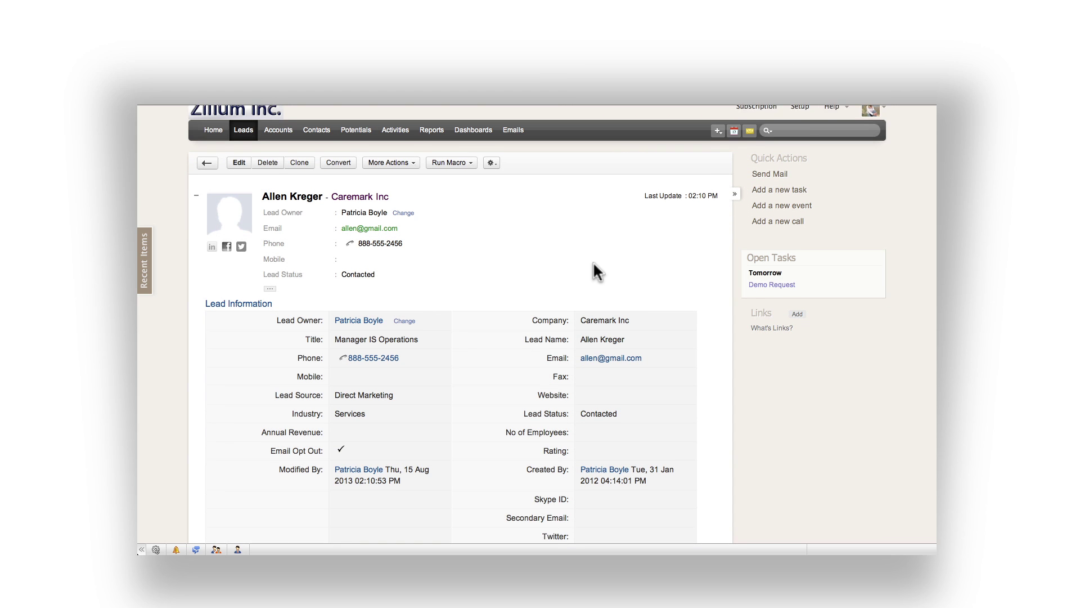
{"action": "scroll", "coordinate": [593, 263], "scroll_direction": "down", "scroll_amount": 4}
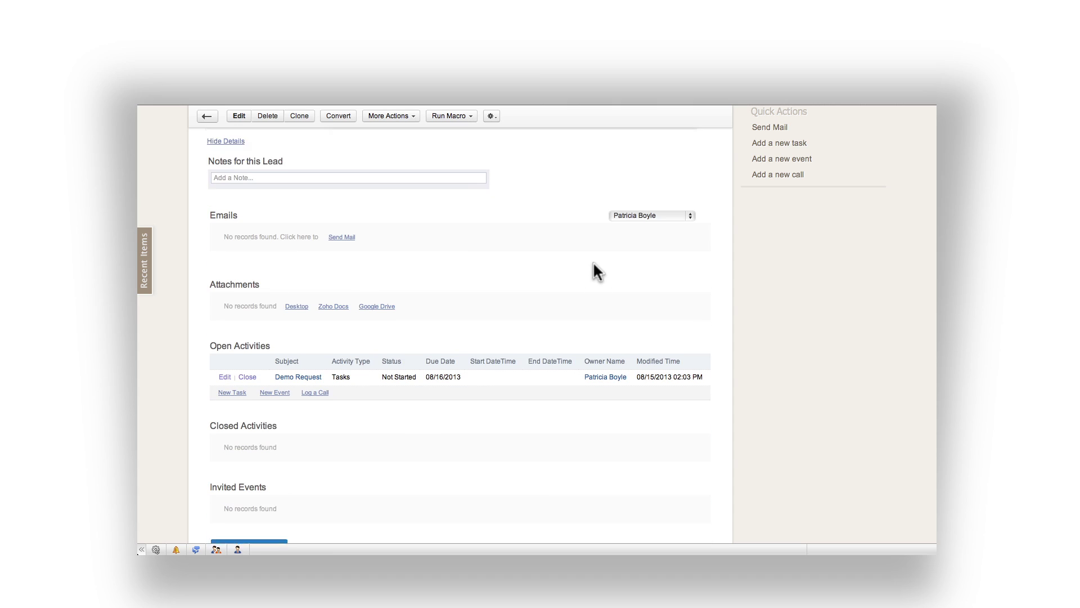
{"action": "left_click", "coordinate": [284, 350]}
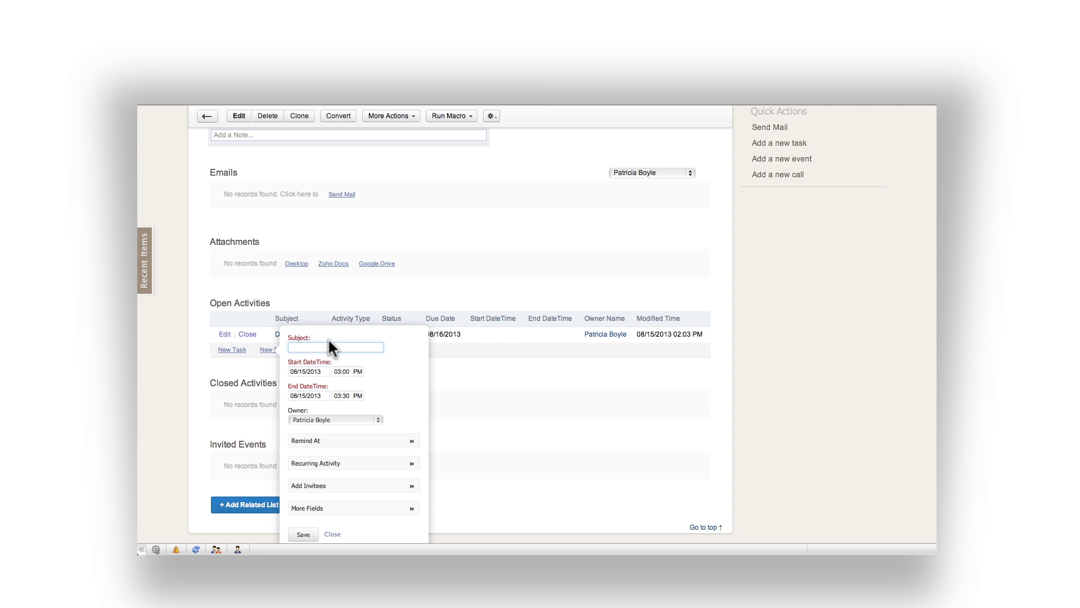
Step: Give the event subject Product Demo, date 08/16/2013, ending at 04:00 PM
{"action": "type", "text": "Product Demo"}
{"action": "left_click", "coordinate": [312, 369]}
{"action": "left_click", "coordinate": [357, 404]}
{"action": "left_click", "coordinate": [346, 395]}
{"action": "left_click", "coordinate": [349, 423]}
Step: Set the event reminder to a Pop-up alert 15 mins before
{"action": "left_click", "coordinate": [389, 444]}
{"action": "left_click", "coordinate": [347, 365]}
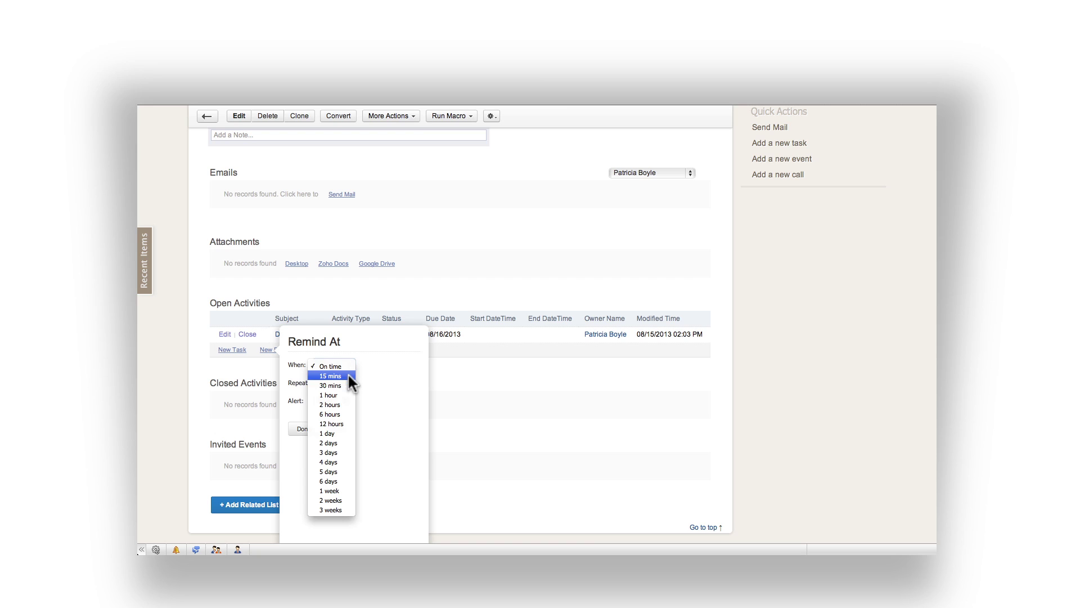
{"action": "left_click", "coordinate": [338, 375]}
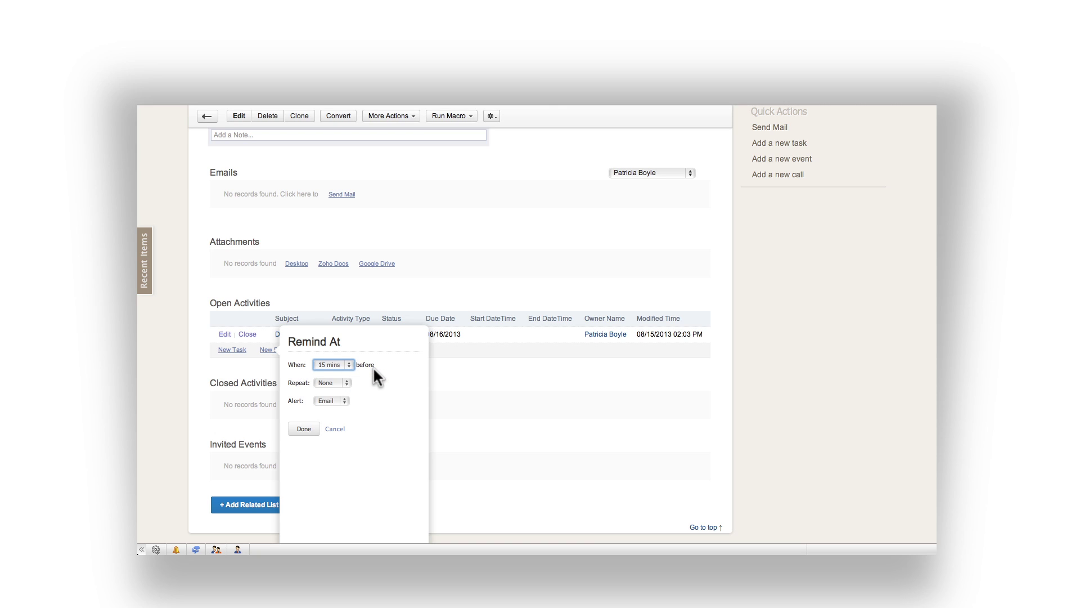
{"action": "left_click", "coordinate": [343, 399]}
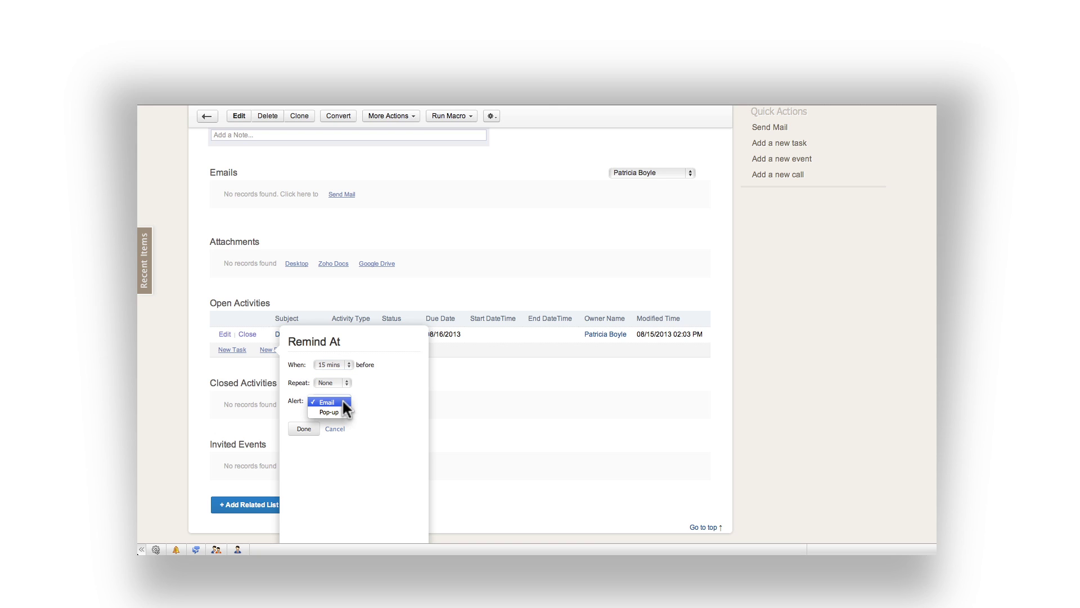
{"action": "left_click", "coordinate": [332, 412]}
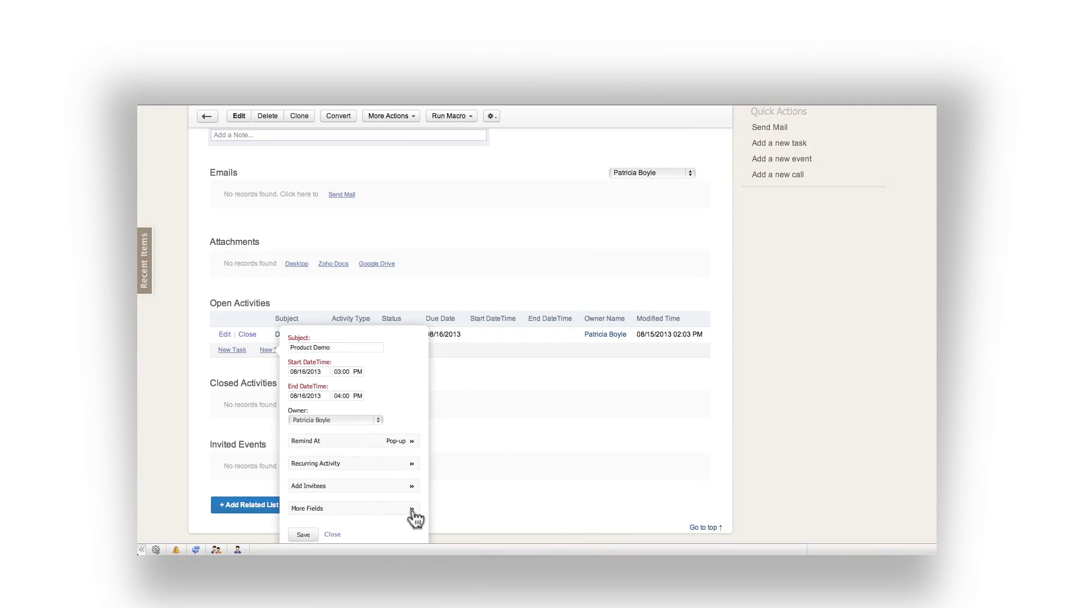
Step: Save the Product Demo event and close the Demo Request task
{"action": "left_click", "coordinate": [413, 509]}
{"action": "left_click", "coordinate": [345, 381]}
{"action": "left_click", "coordinate": [344, 422]}
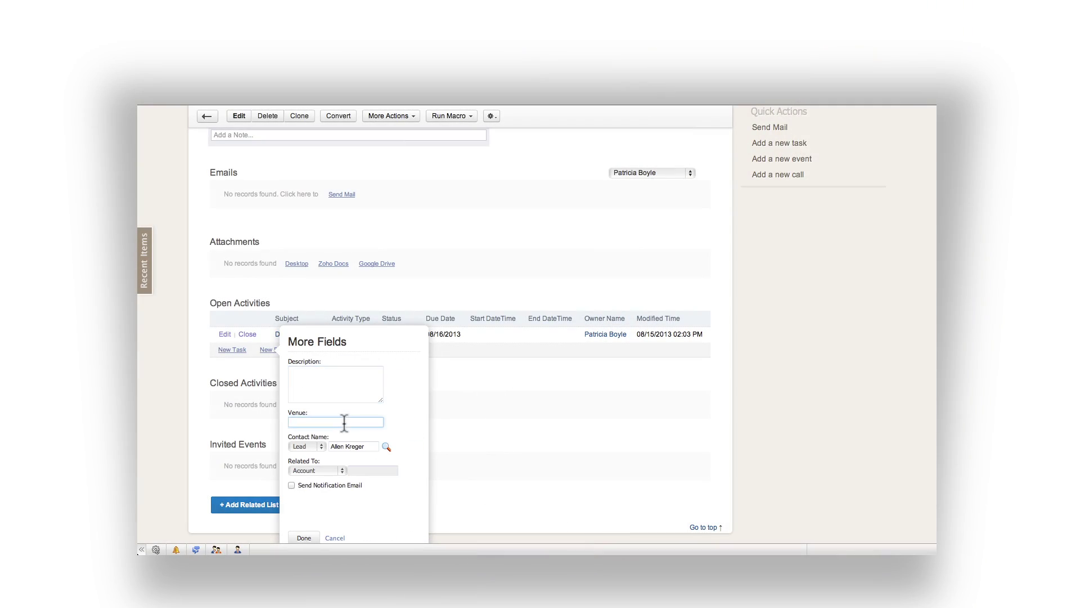
{"action": "left_click", "coordinate": [304, 534]}
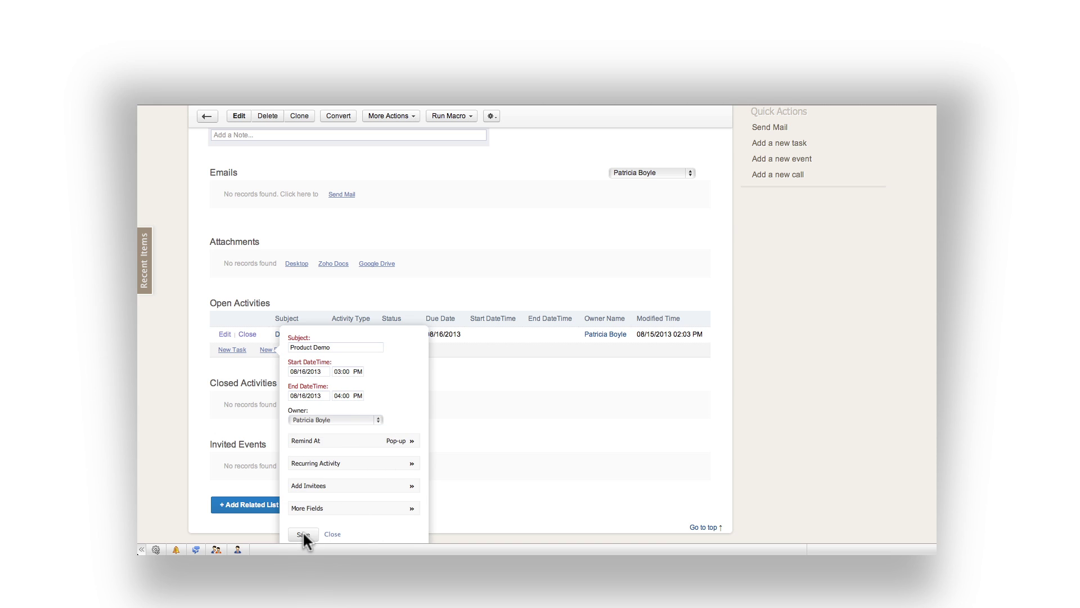
{"action": "left_click", "coordinate": [304, 533]}
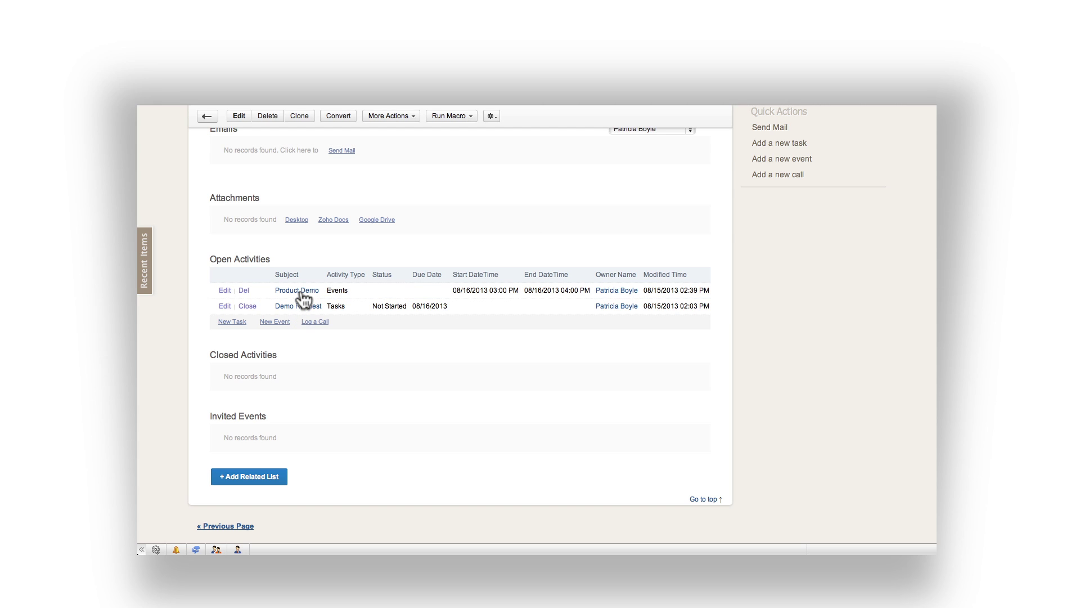
{"action": "left_click", "coordinate": [246, 305]}
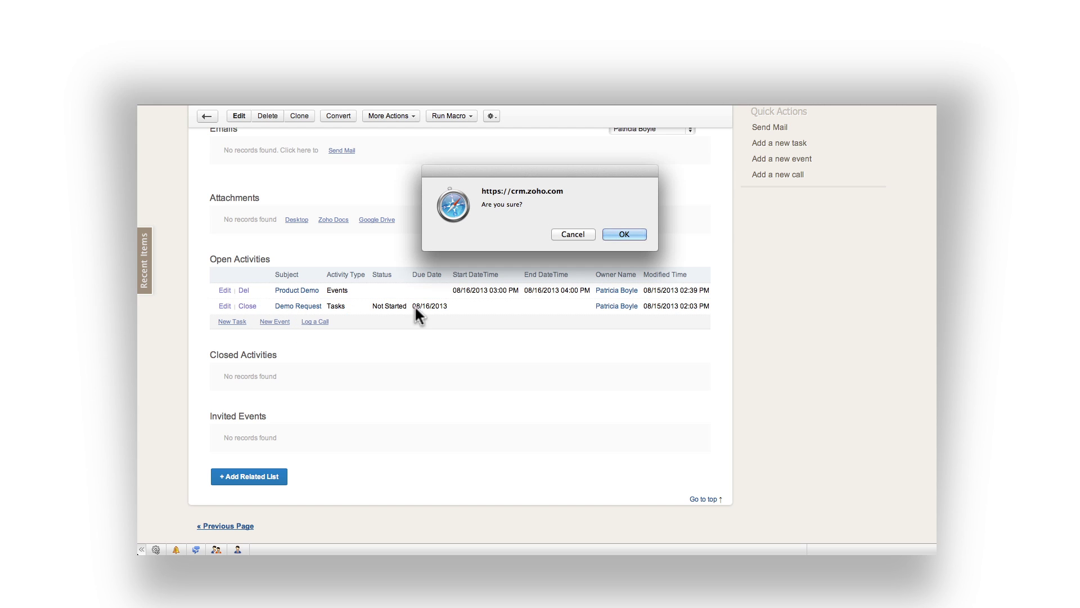
{"action": "left_click", "coordinate": [630, 231]}
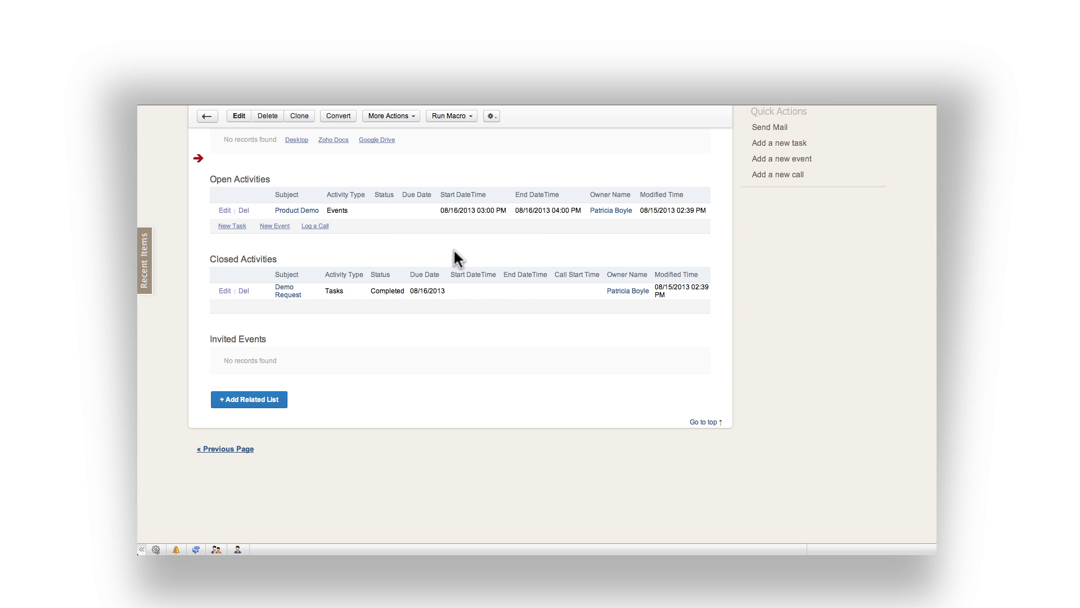
Step: Check the Product Demo in the August 2013 month calendar, then open the Post Demo Follow Up task from Home
{"action": "scroll", "coordinate": [457, 249], "scroll_direction": "up", "scroll_amount": 5}
{"action": "scroll", "coordinate": [458, 249], "scroll_direction": "up", "scroll_amount": 5}
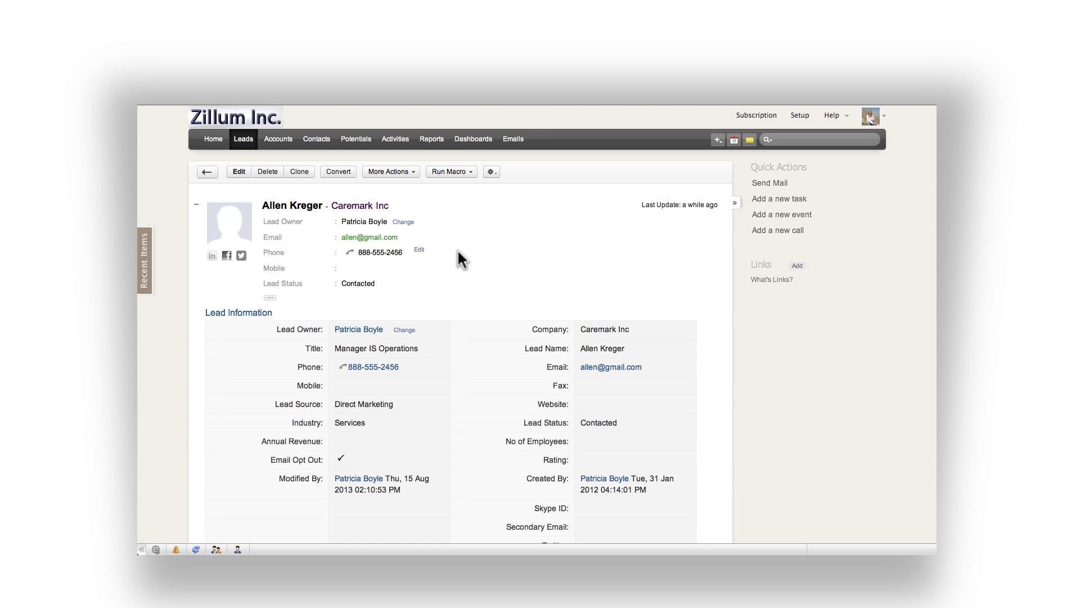
{"action": "left_click", "coordinate": [737, 143]}
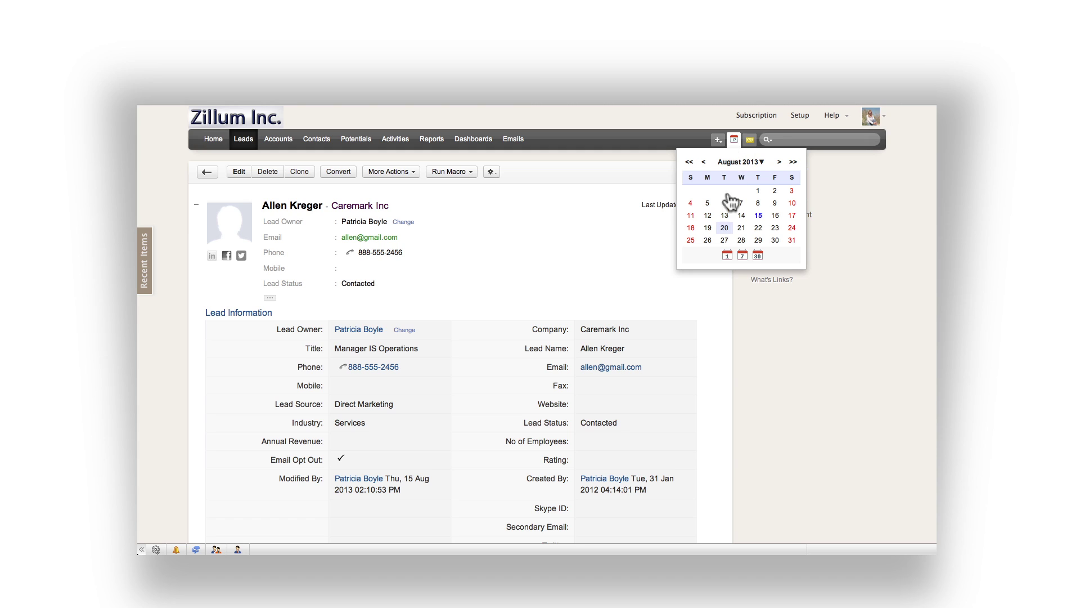
{"action": "left_click", "coordinate": [758, 256]}
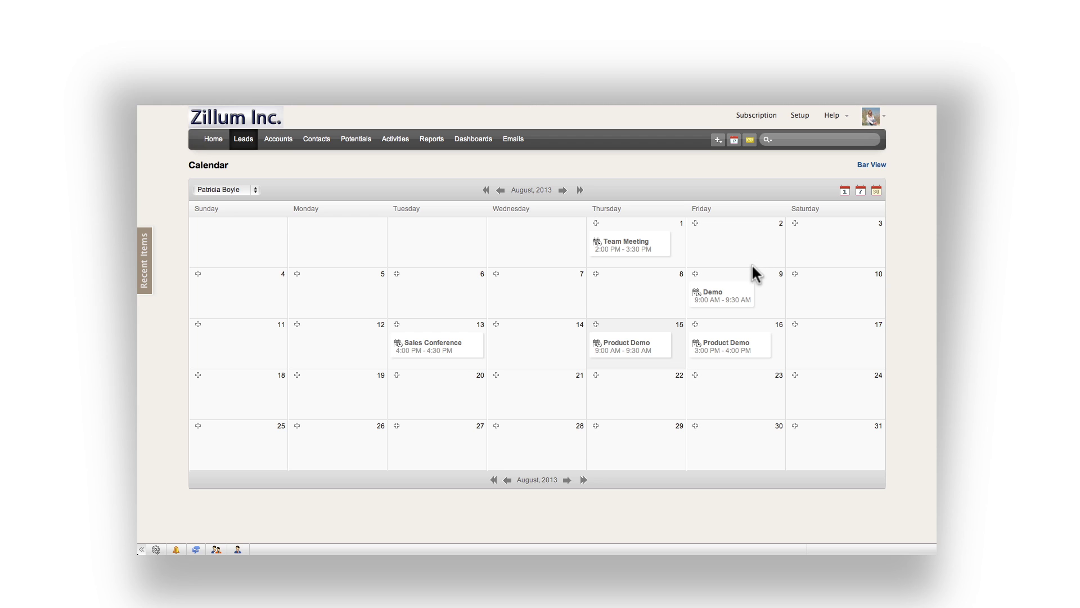
{"action": "mouse_move", "coordinate": [744, 345]}
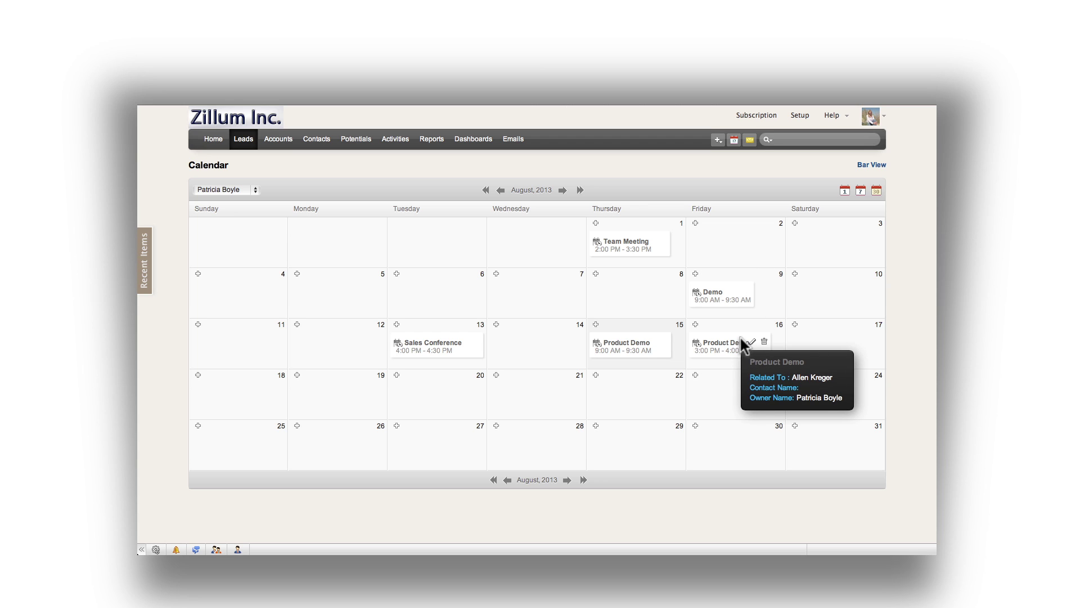
{"action": "left_click", "coordinate": [213, 139]}
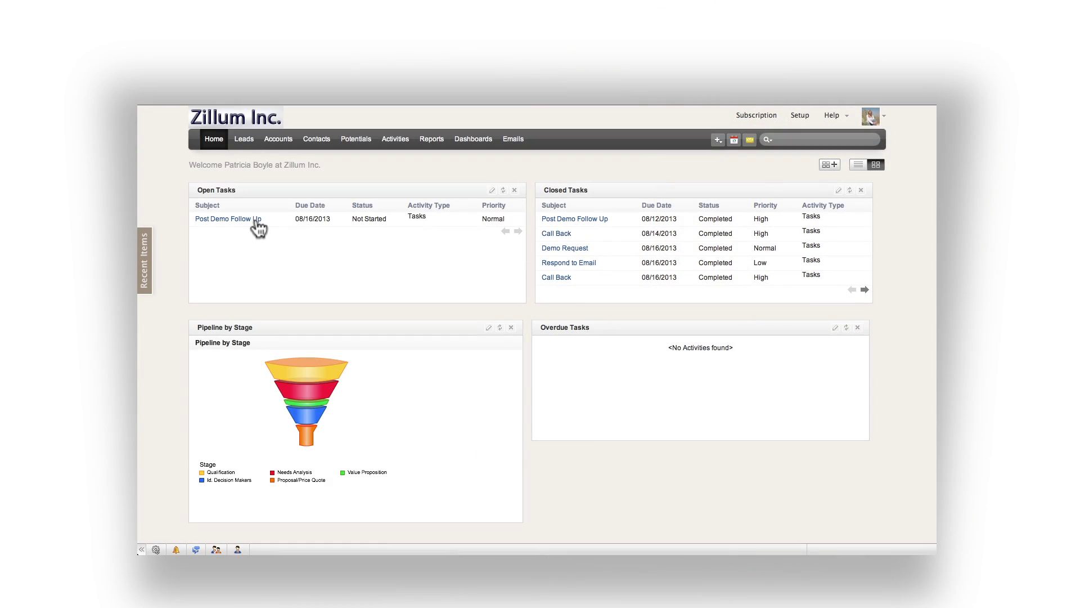
{"action": "left_click", "coordinate": [256, 219]}
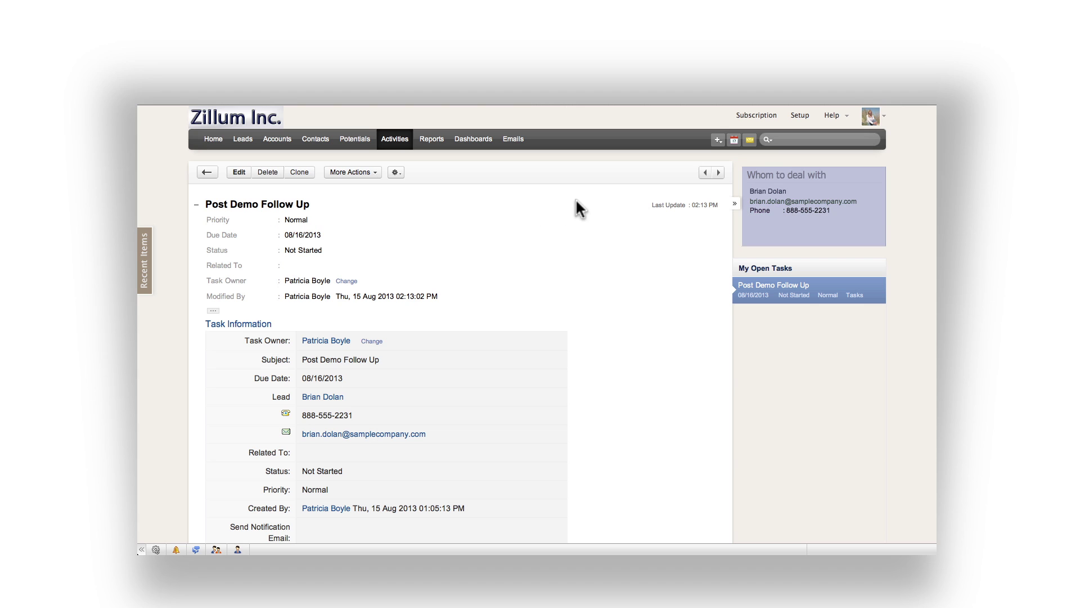
Step: Open the Kaiser Electro Precision Inc lead from the task and start converting it
{"action": "left_click", "coordinate": [767, 193]}
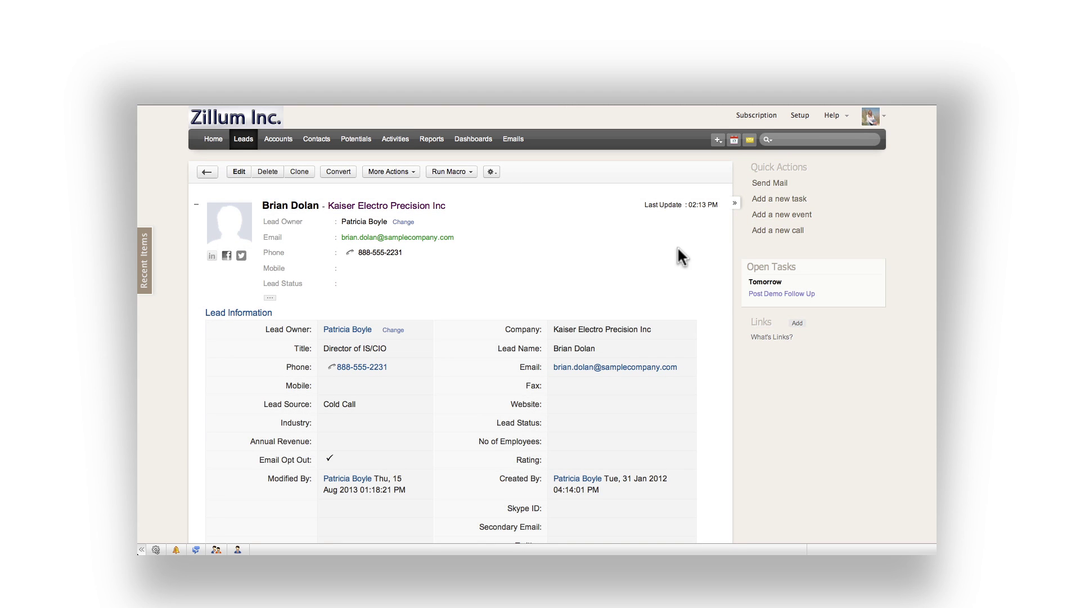
{"action": "mouse_move", "coordinate": [493, 248]}
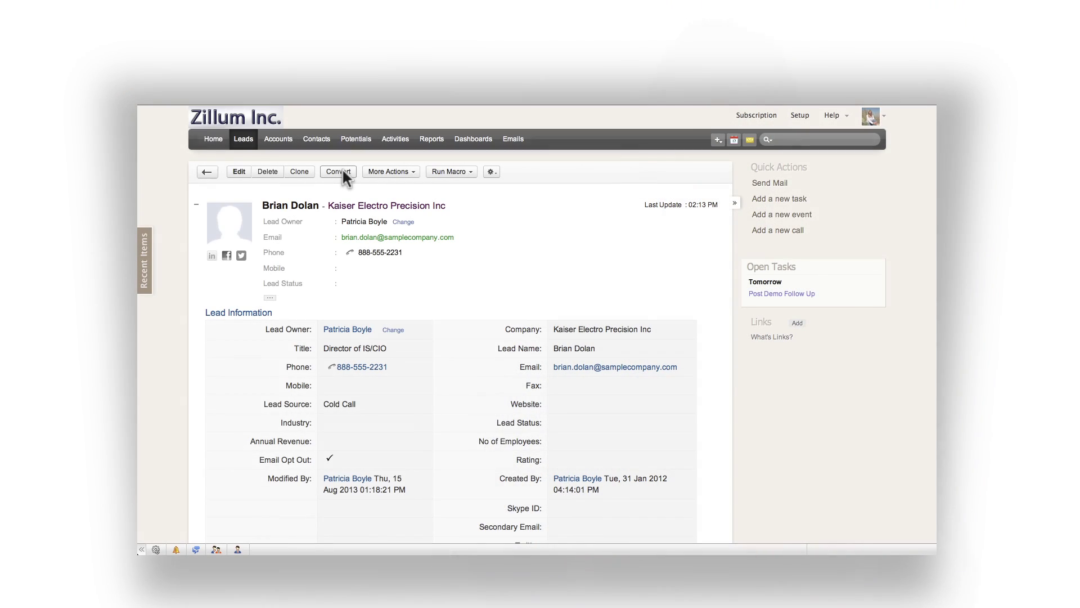
{"action": "left_click", "coordinate": [342, 171]}
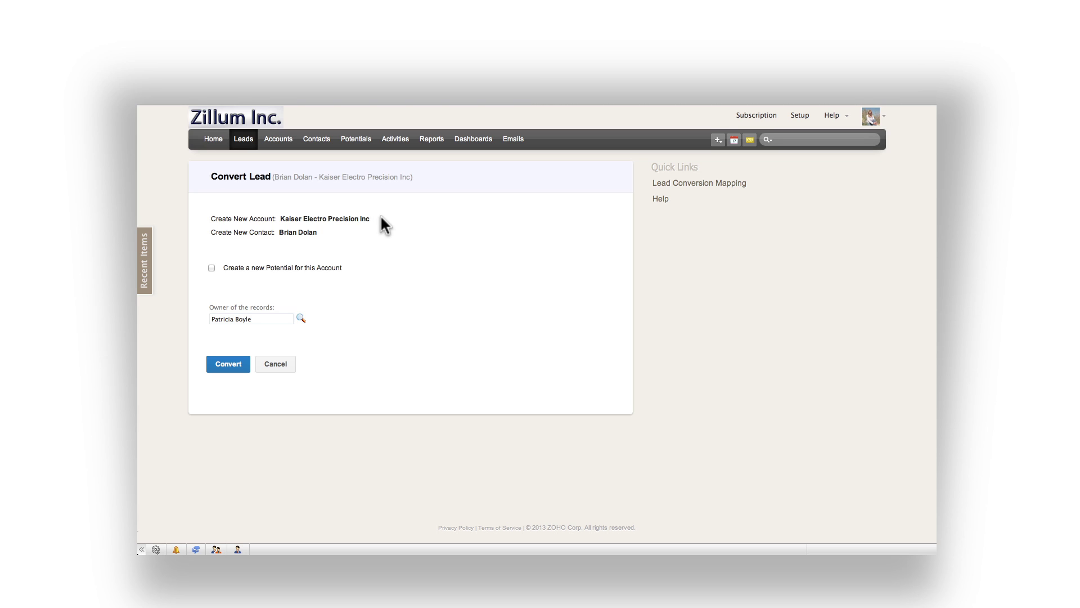
Step: Convert Kaiser Electro Precision Inc with a $1,000 Negotiation/Review potential closing 08/16/2013, then open the contact
{"action": "left_click", "coordinate": [211, 268]}
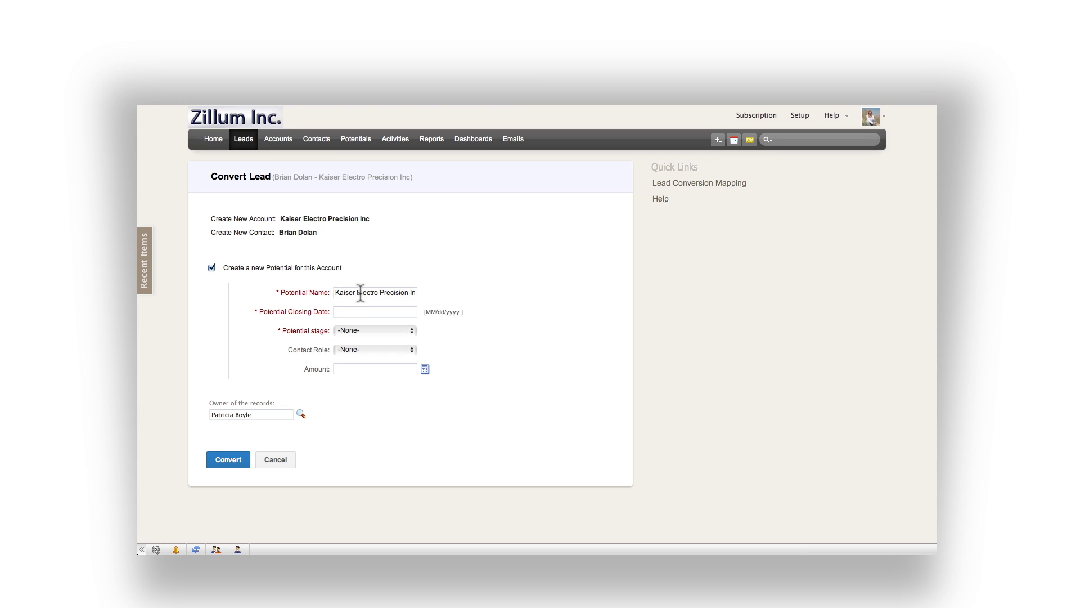
{"action": "left_click", "coordinate": [367, 311]}
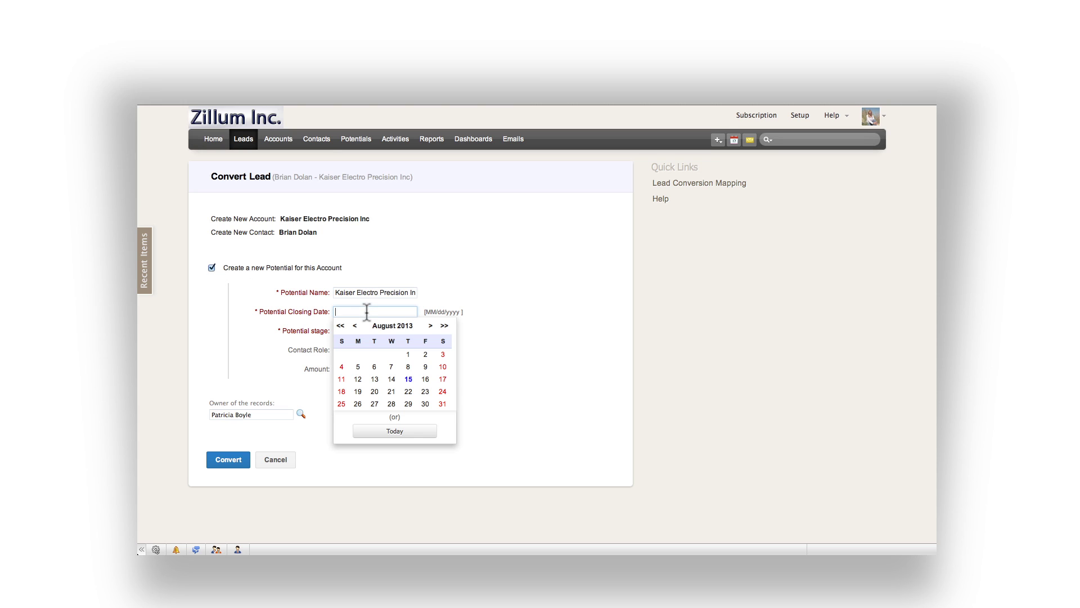
{"action": "left_click", "coordinate": [425, 380]}
{"action": "left_click", "coordinate": [400, 330]}
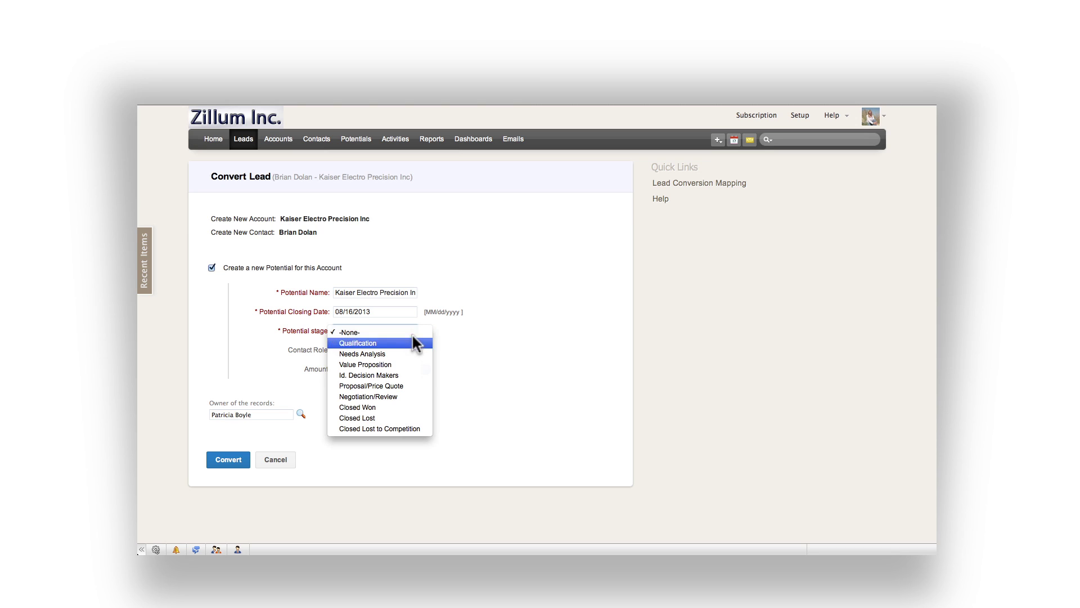
{"action": "left_click", "coordinate": [402, 394]}
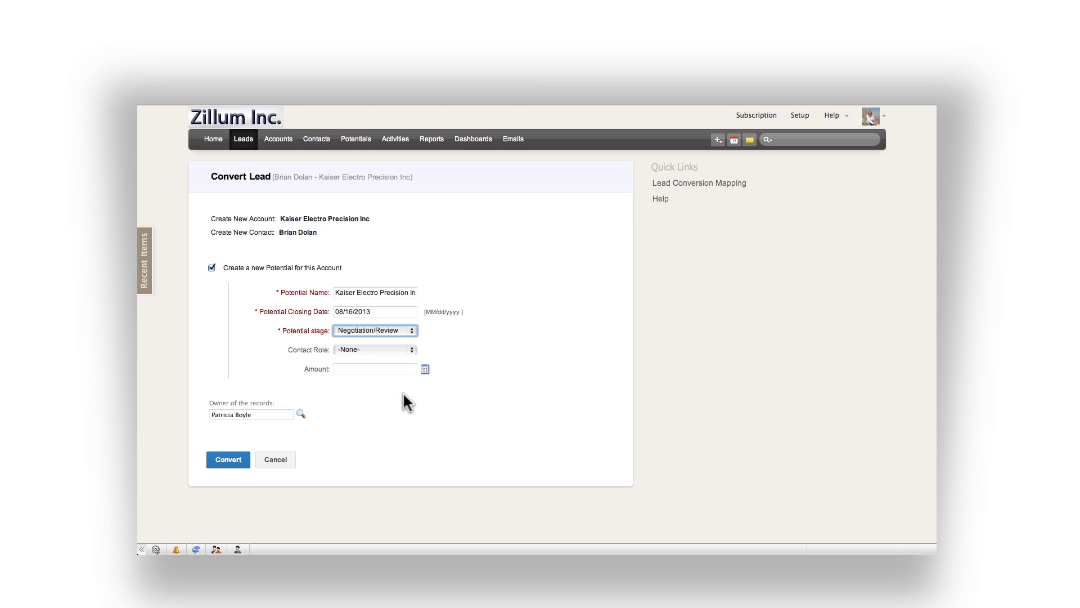
{"action": "left_click", "coordinate": [379, 370]}
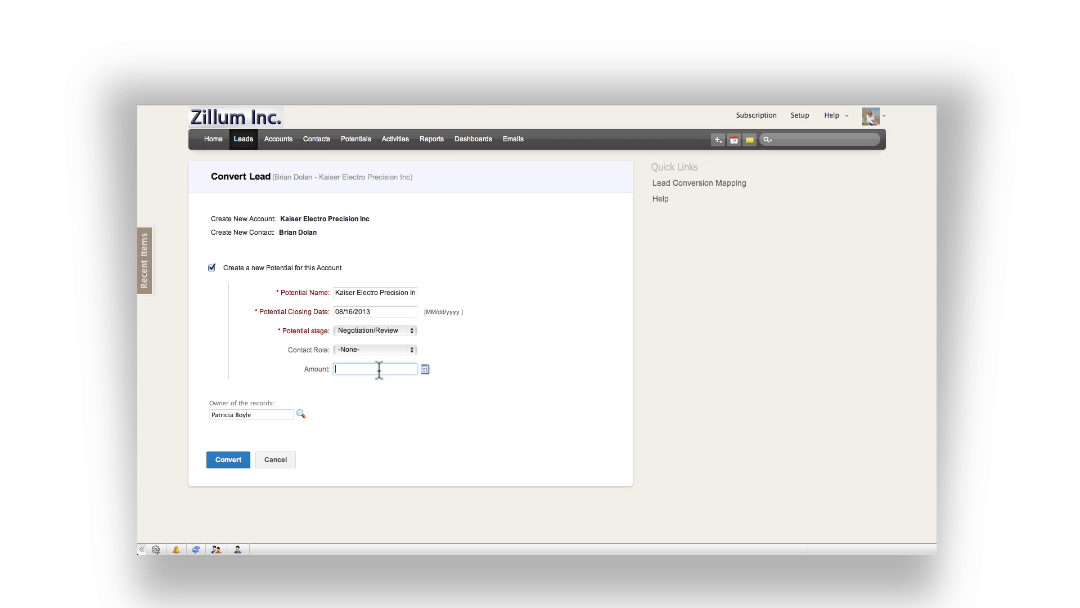
{"action": "type", "text": "1000"}
{"action": "left_click", "coordinate": [240, 463]}
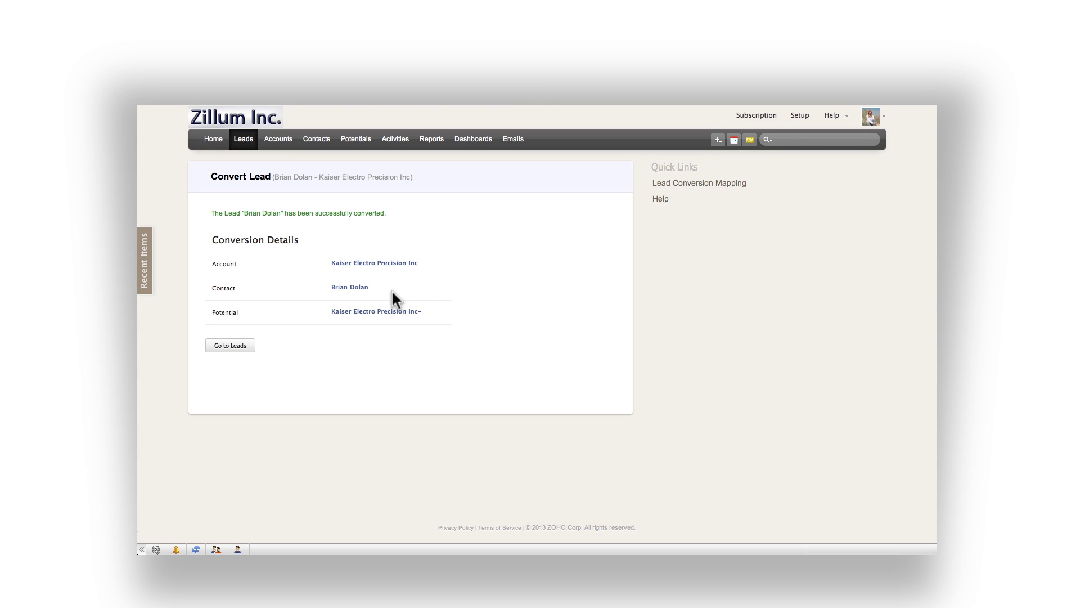
{"action": "left_click", "coordinate": [361, 289]}
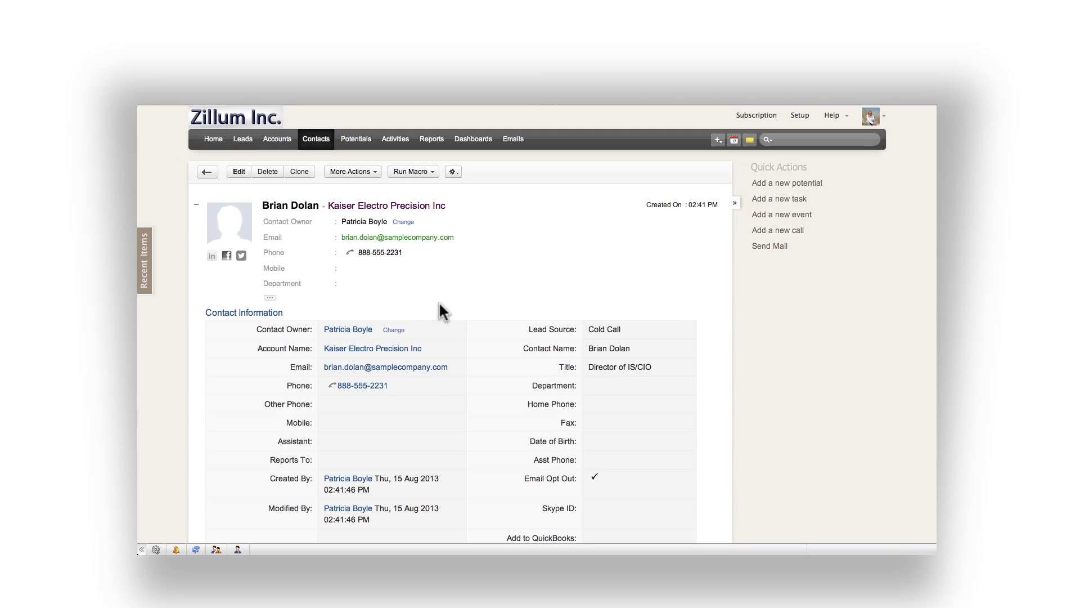
Step: Close the contact's Post Demo Follow Up task, confirm it, and return to the home dashboard
{"action": "scroll", "coordinate": [513, 336], "scroll_direction": "down", "scroll_amount": 5}
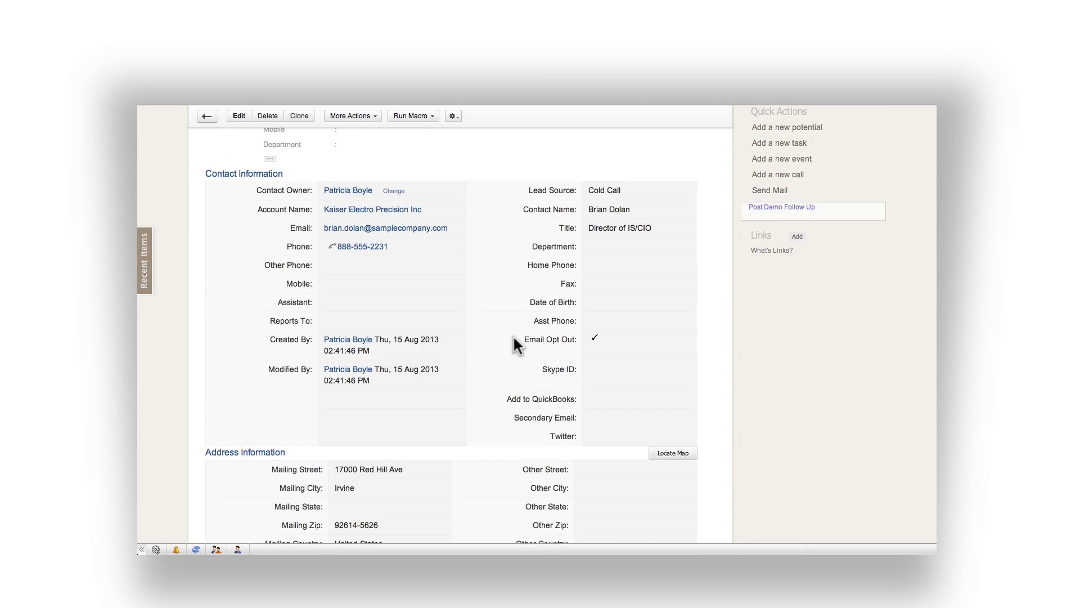
{"action": "scroll", "coordinate": [513, 335], "scroll_direction": "down", "scroll_amount": 9}
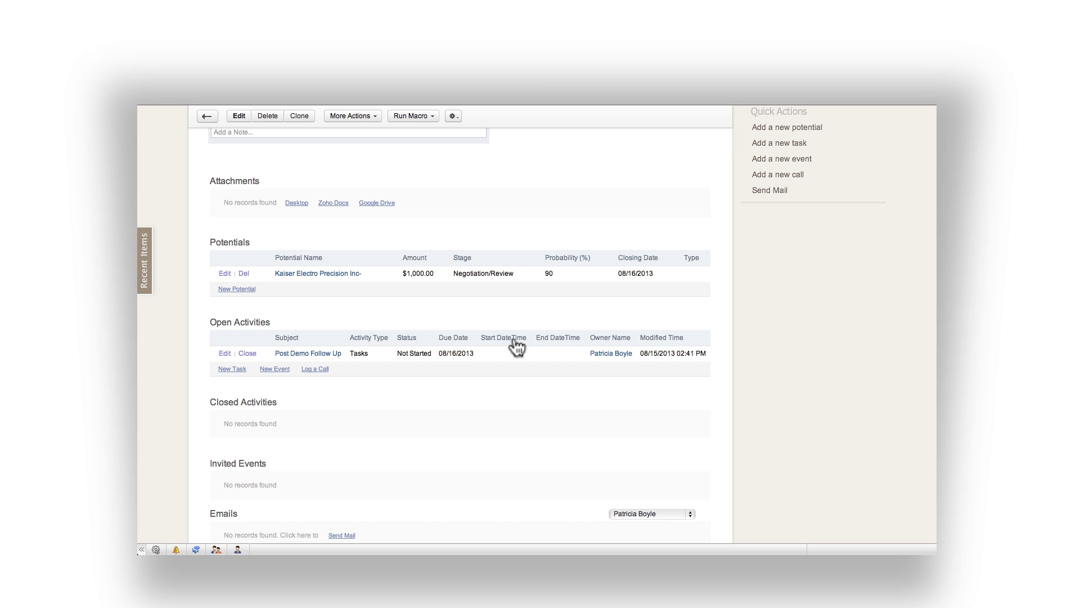
{"action": "left_click", "coordinate": [252, 353]}
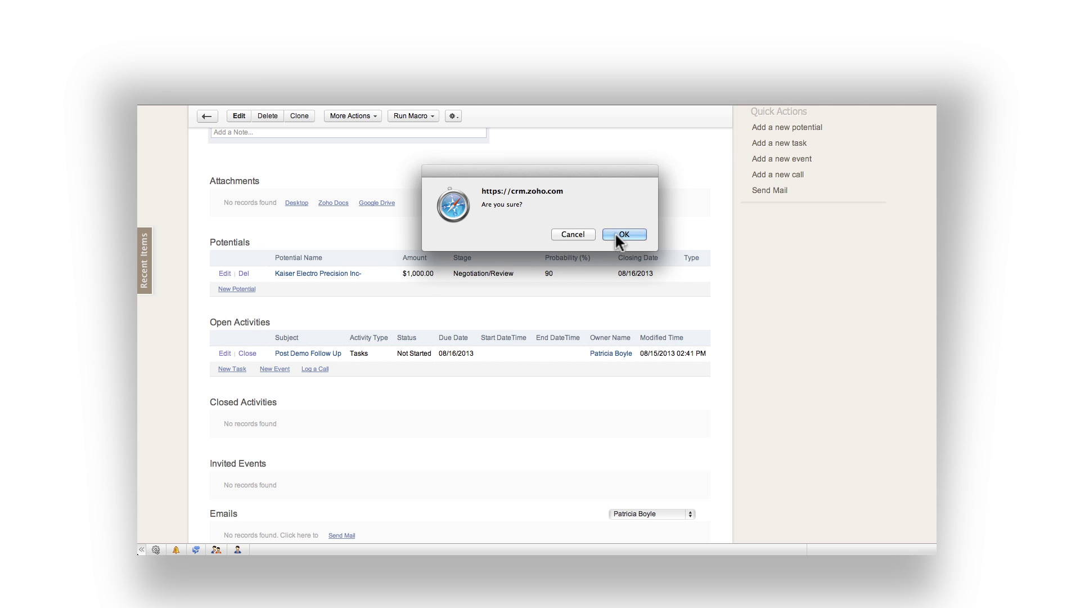
{"action": "left_click", "coordinate": [615, 232]}
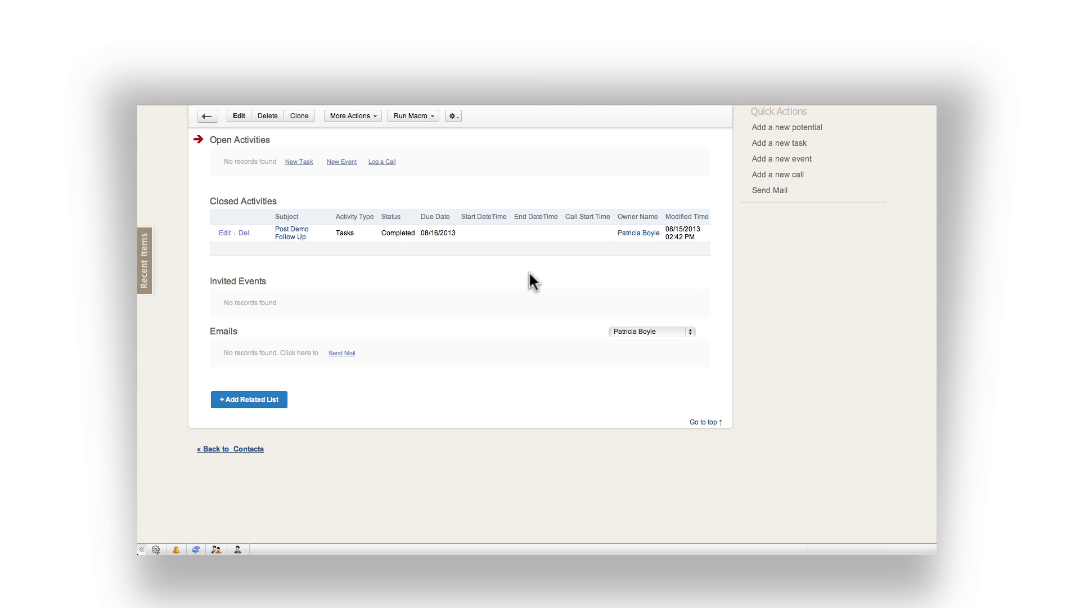
{"action": "scroll", "coordinate": [529, 271], "scroll_direction": "up", "scroll_amount": 15}
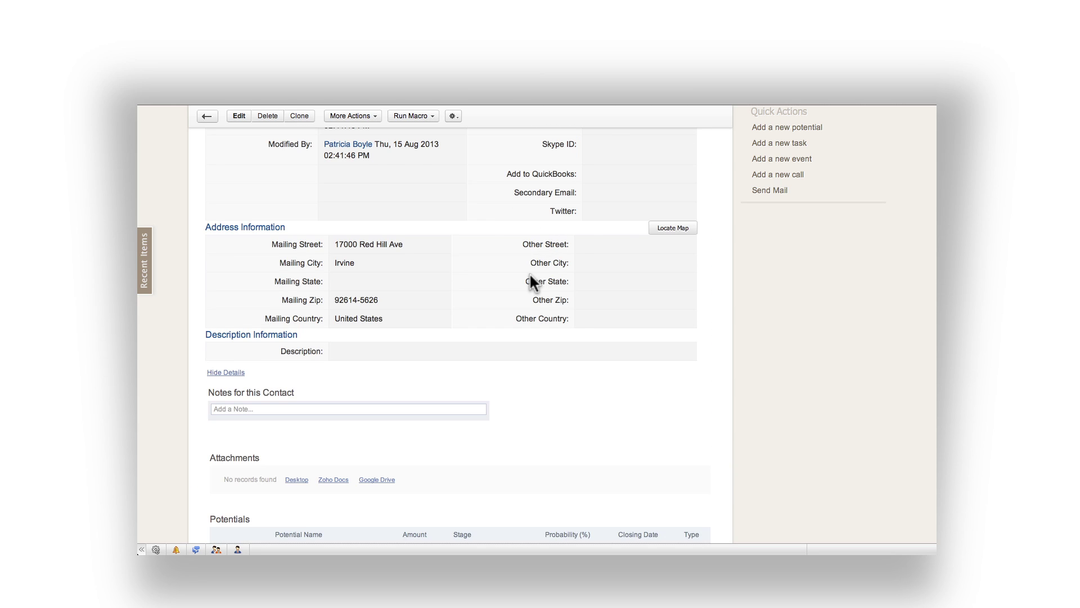
{"action": "scroll", "coordinate": [531, 276], "scroll_direction": "up", "scroll_amount": 5}
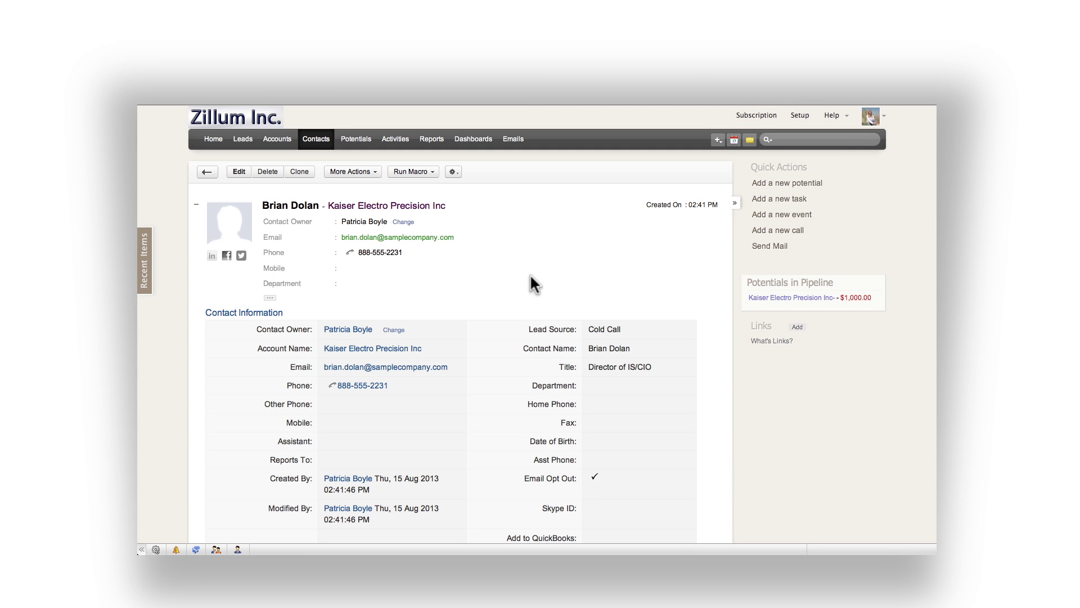
{"action": "left_click", "coordinate": [215, 139]}
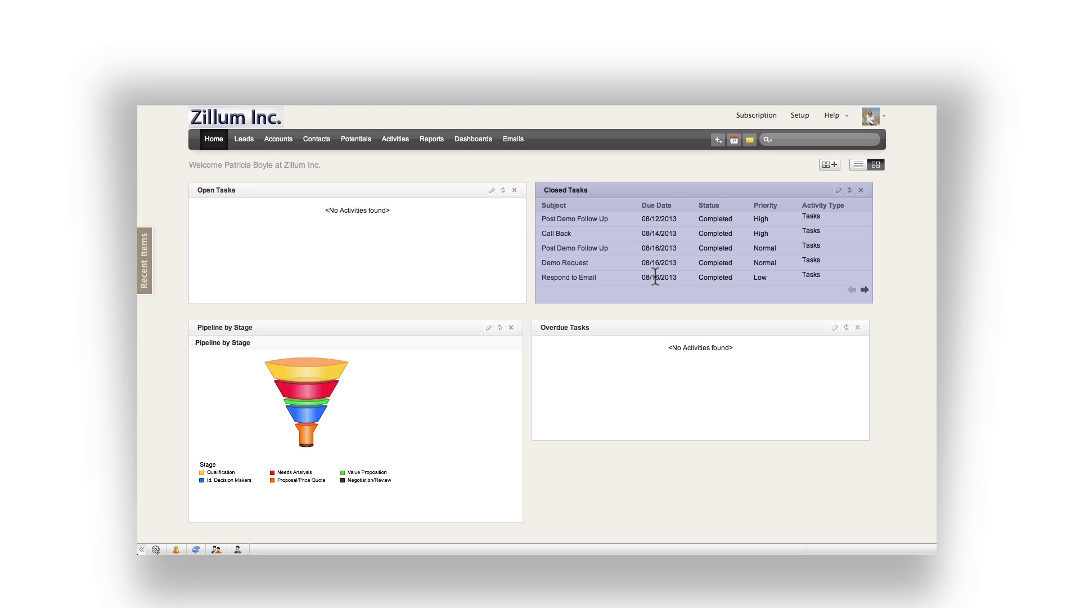
Step: Switch the Activities list to the Closed Tasks view to see all six completed tasks
{"action": "left_click", "coordinate": [403, 144]}
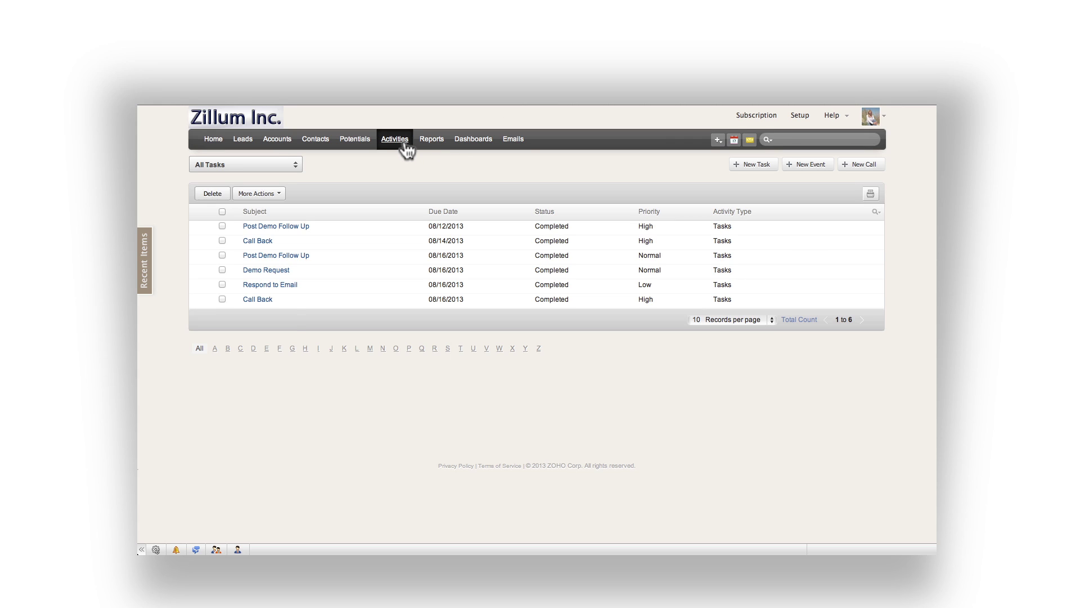
{"action": "left_click", "coordinate": [292, 165]}
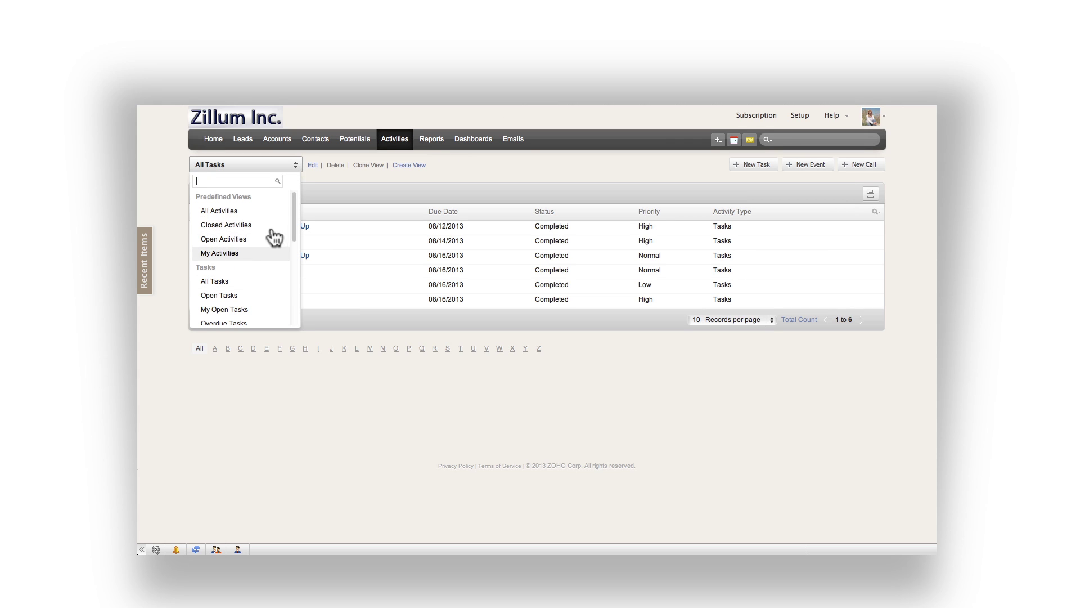
{"action": "scroll", "coordinate": [268, 256], "scroll_direction": "down", "scroll_amount": 2}
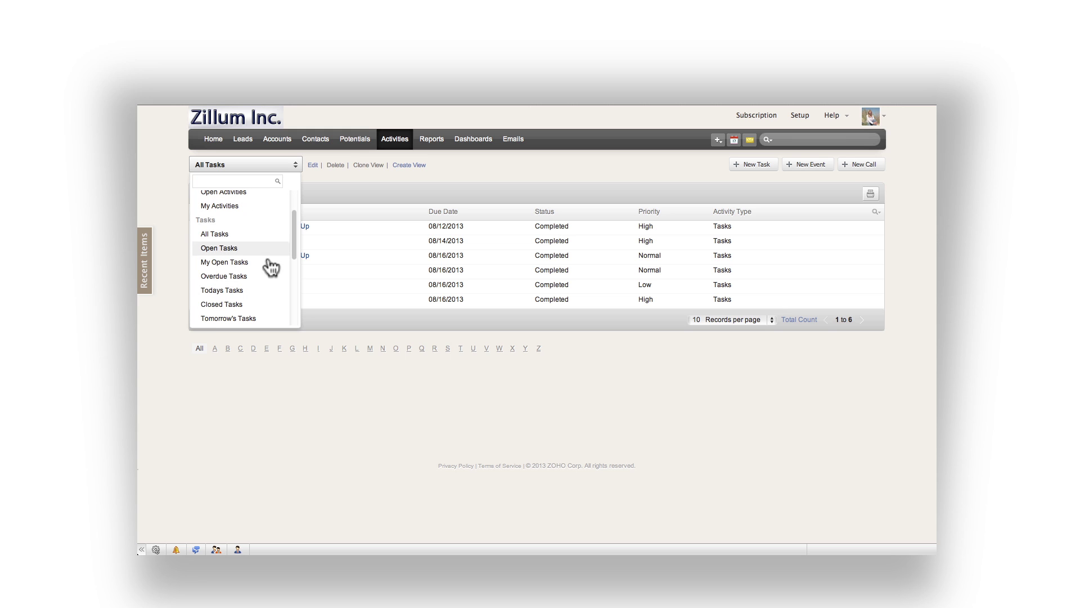
{"action": "left_click", "coordinate": [244, 304]}
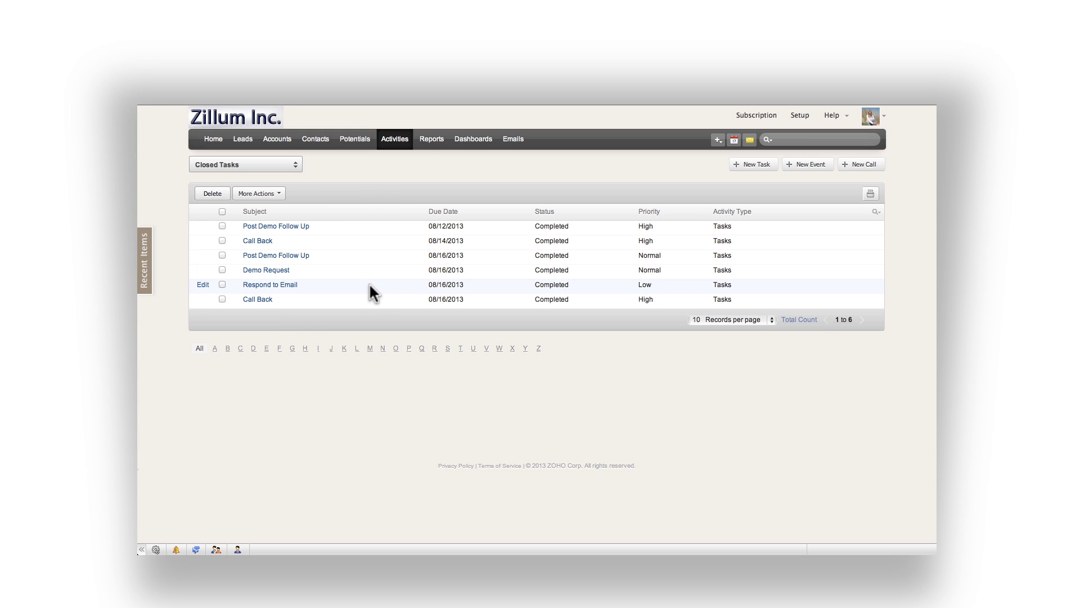